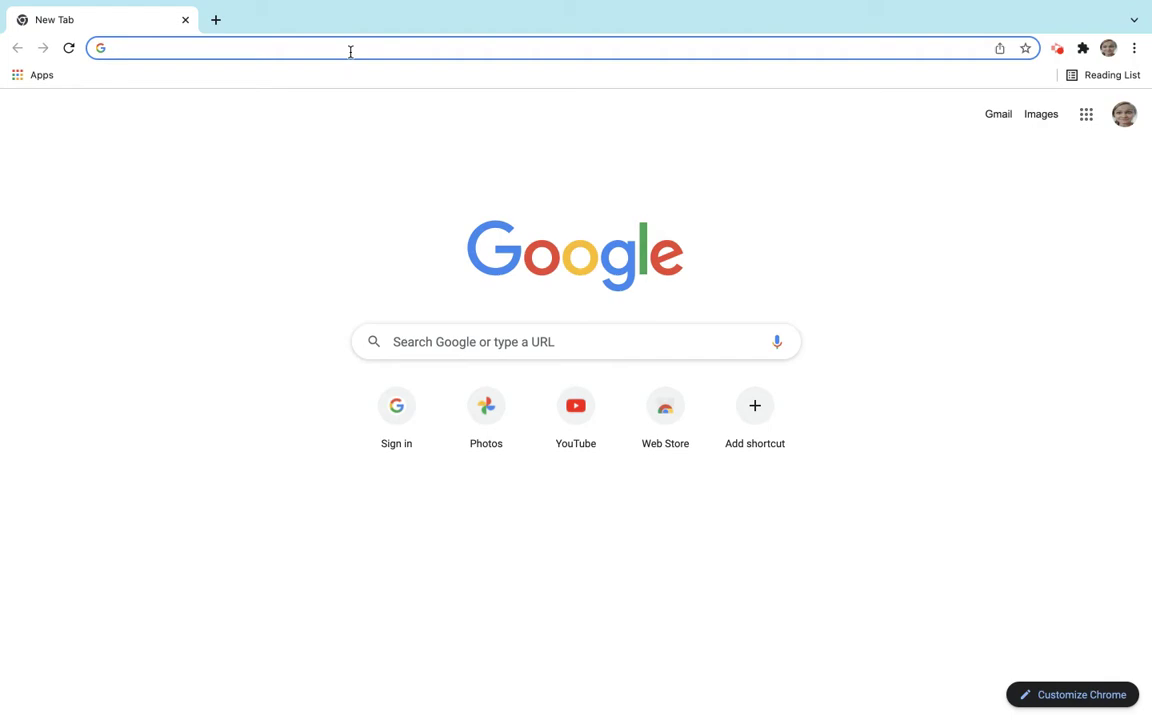
Load photos.google.com and decline the desktop backup suggestion
type("photos.google.com")
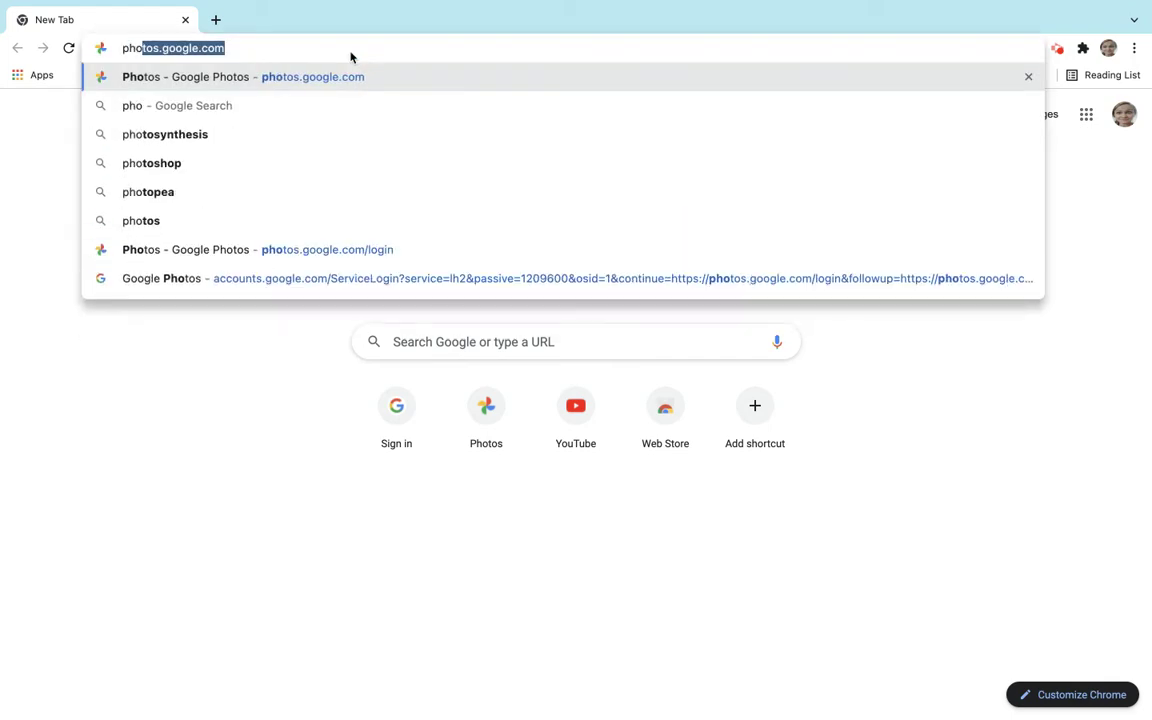
key("Return")
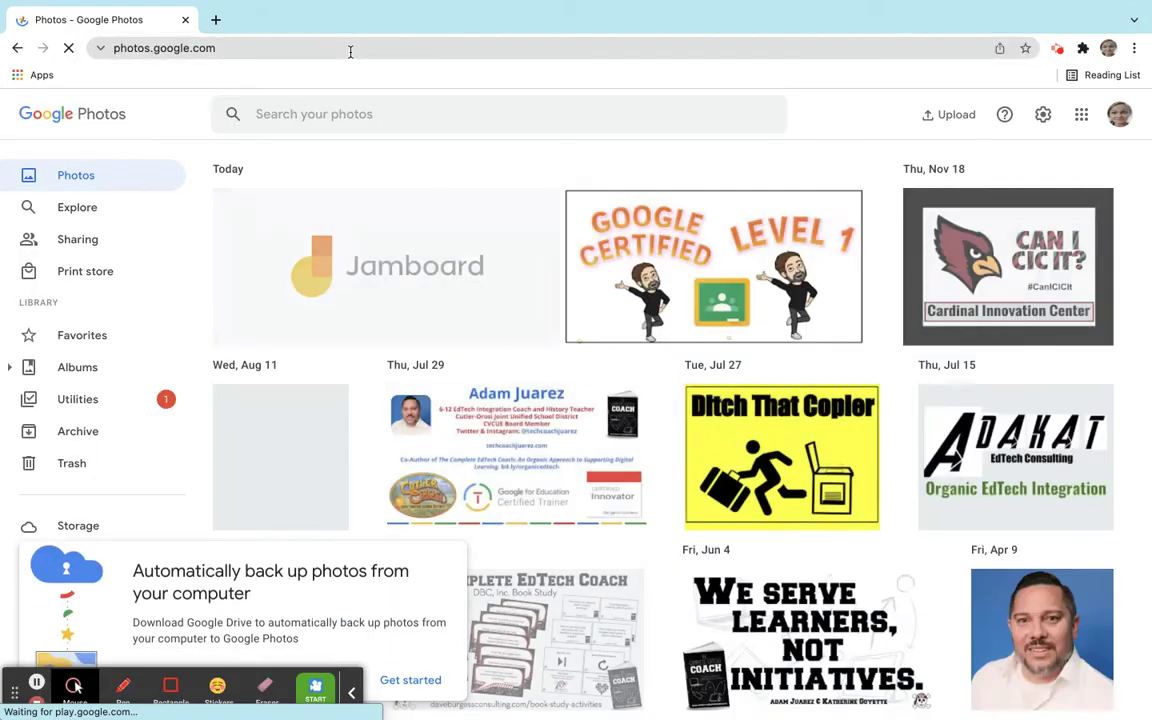
left_click(351, 692)
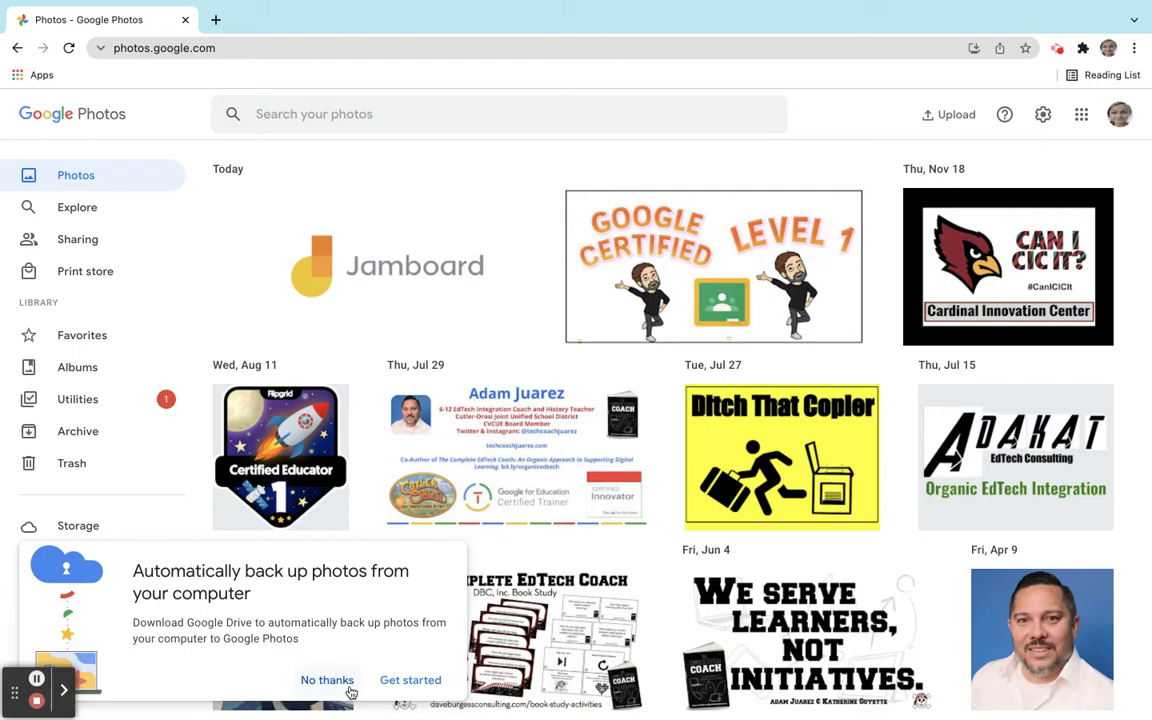
left_click(326, 680)
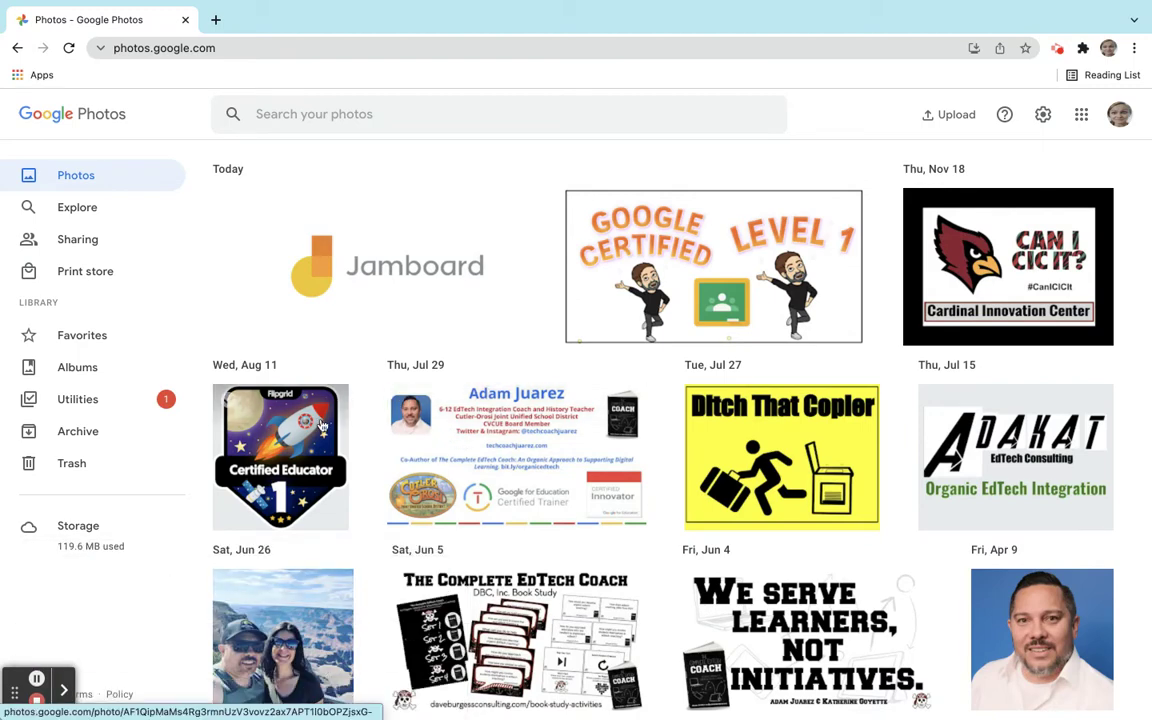
Bring up the upload options offering Computer or automatic backup
scroll(488, 463, "down", 2)
scroll(488, 461, "up", 2)
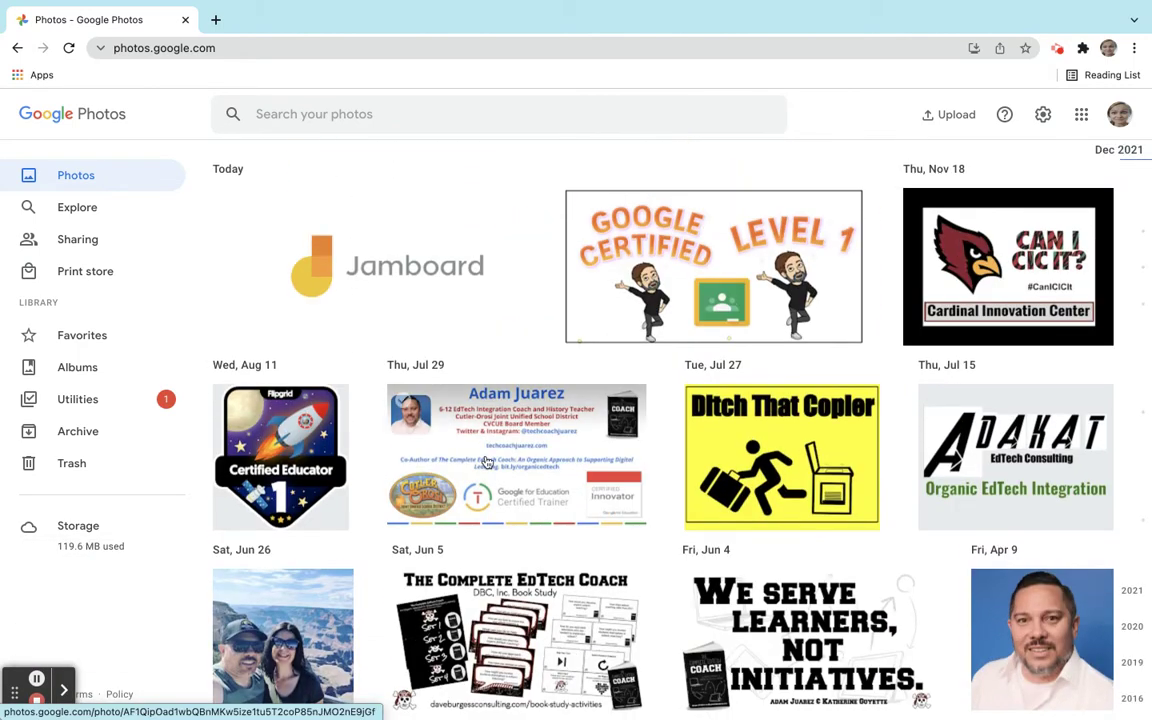
scroll(487, 462, "down", 3)
scroll(487, 462, "up", 3)
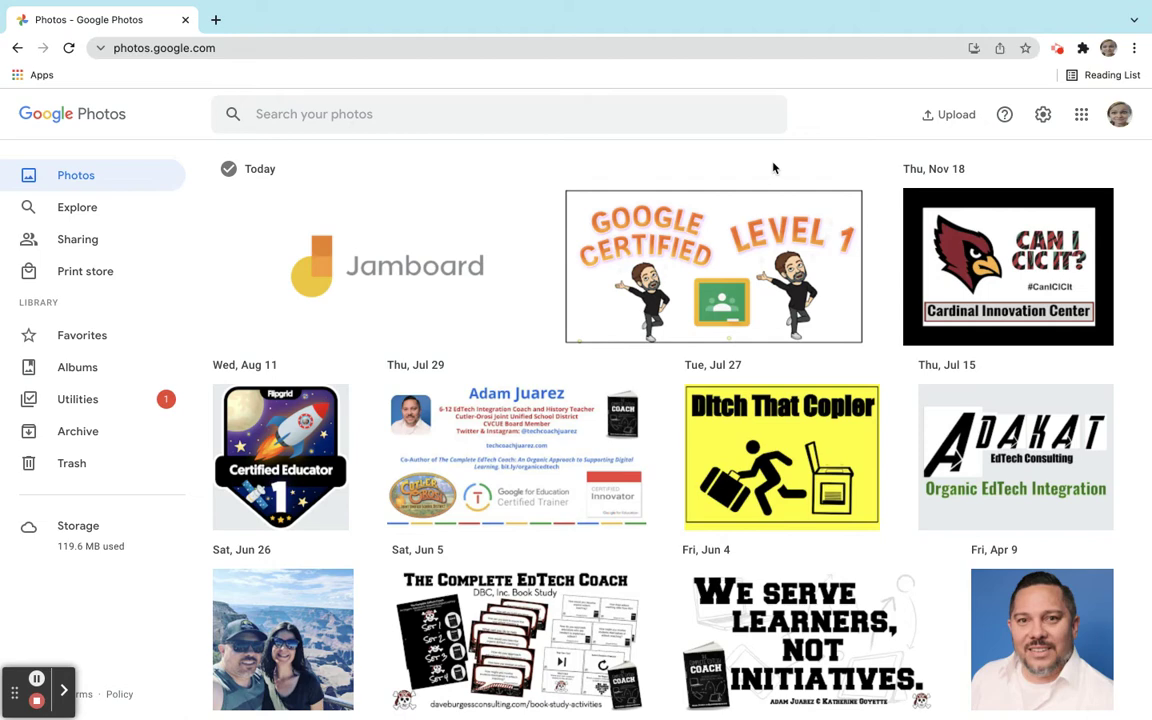
left_click(949, 117)
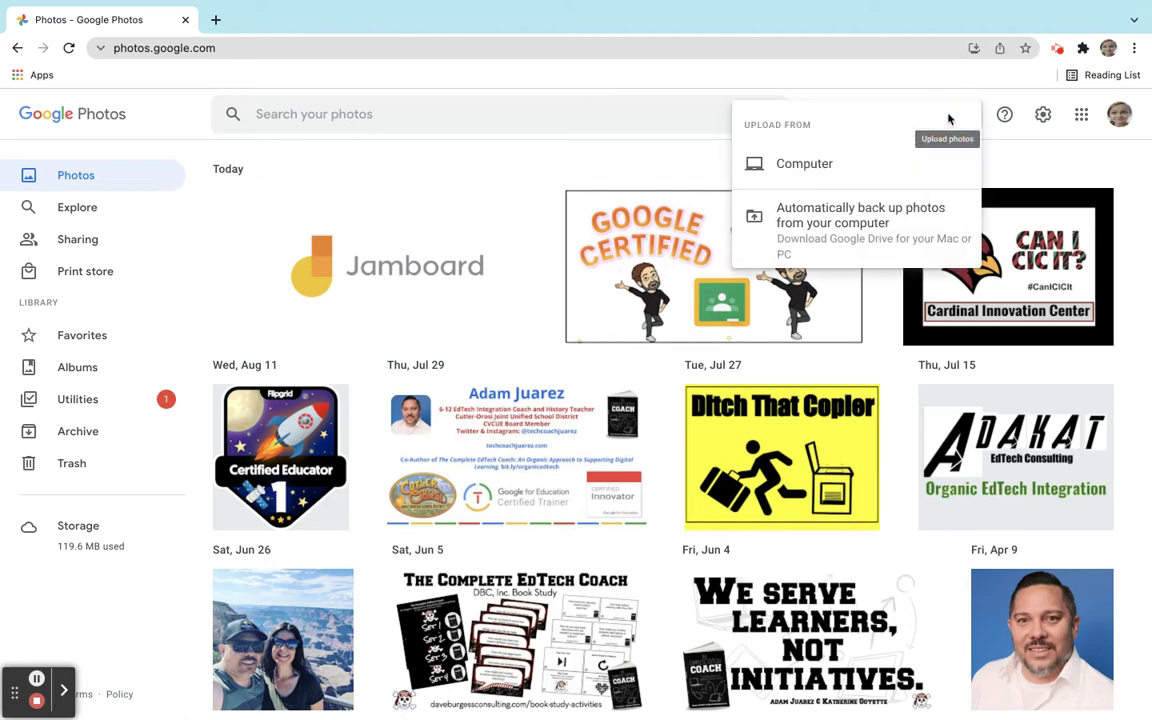
Upload Dado Shades.jpg from Documents > Personal, then show the upload options again
left_click(826, 168)
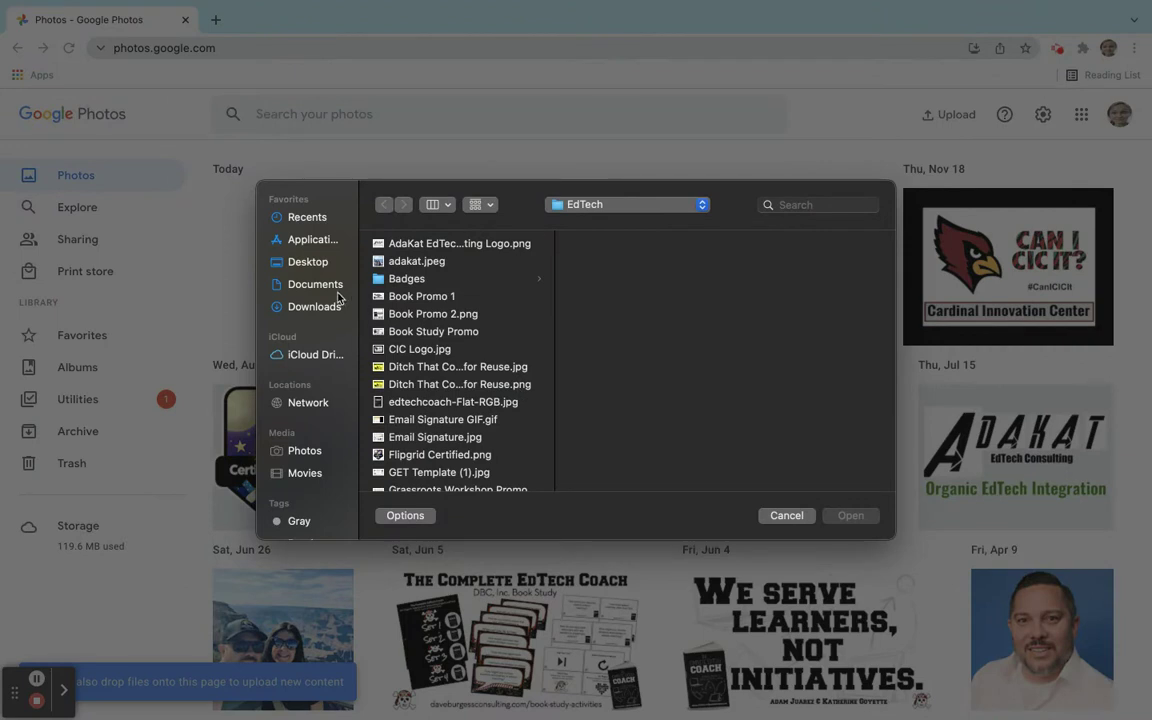
left_click(292, 285)
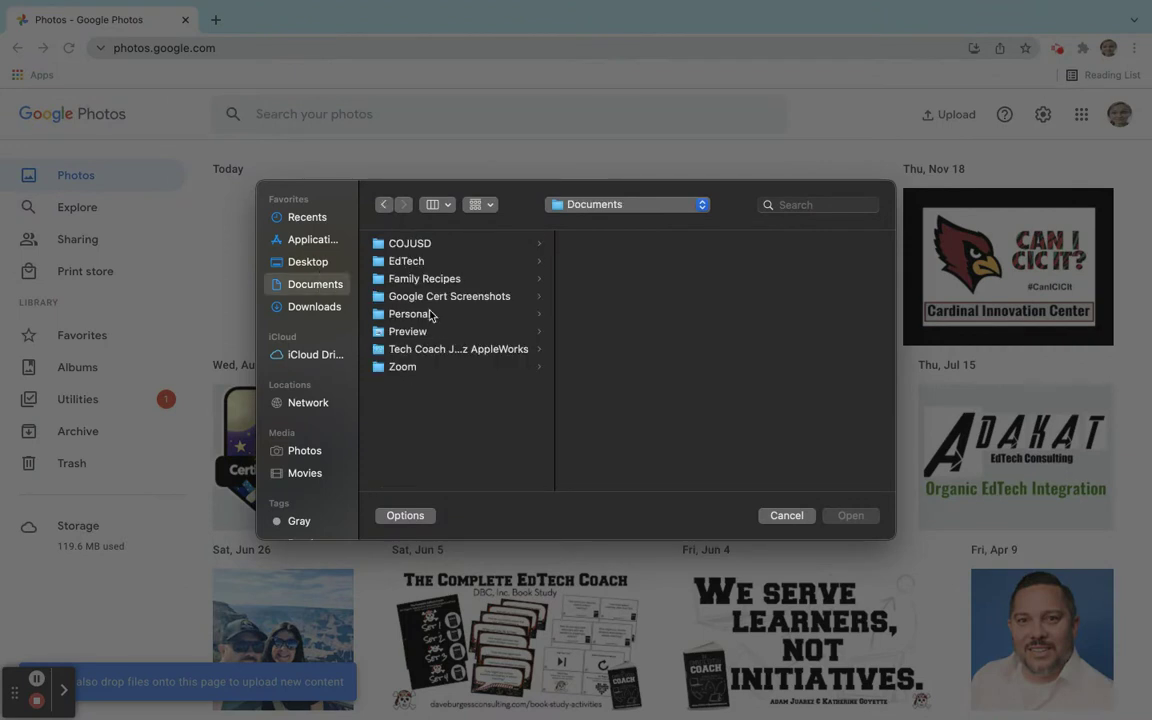
left_click(427, 314)
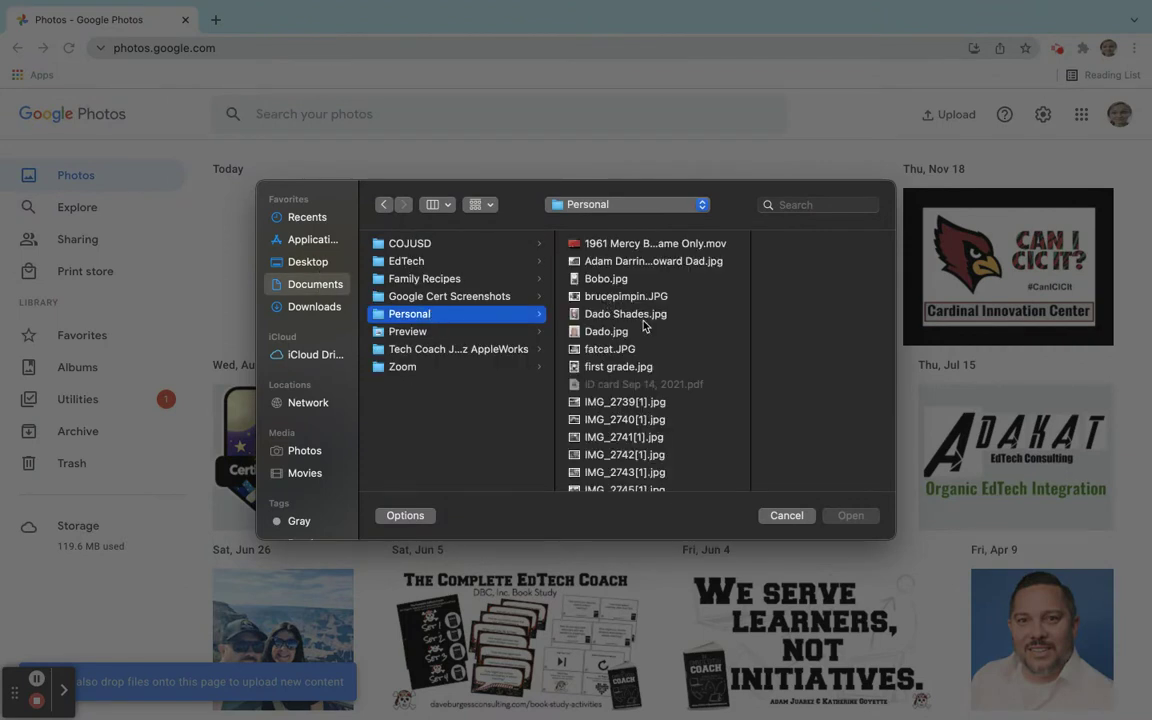
left_click(628, 314)
left_click(851, 516)
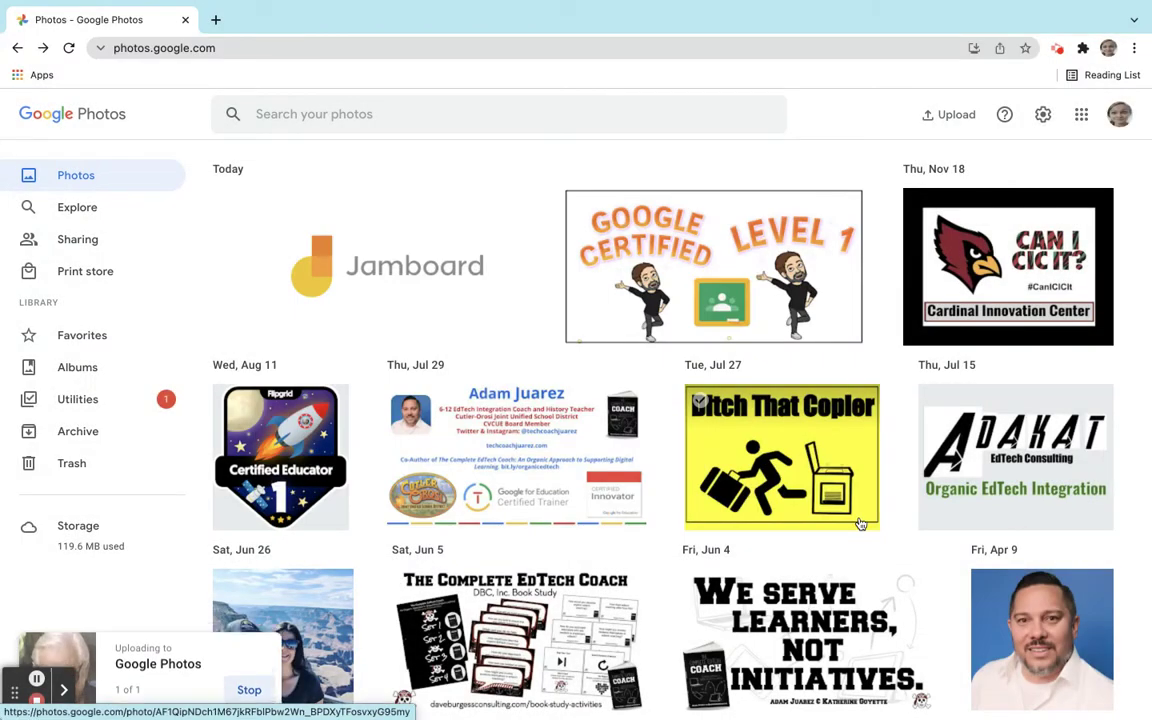
left_click(252, 280)
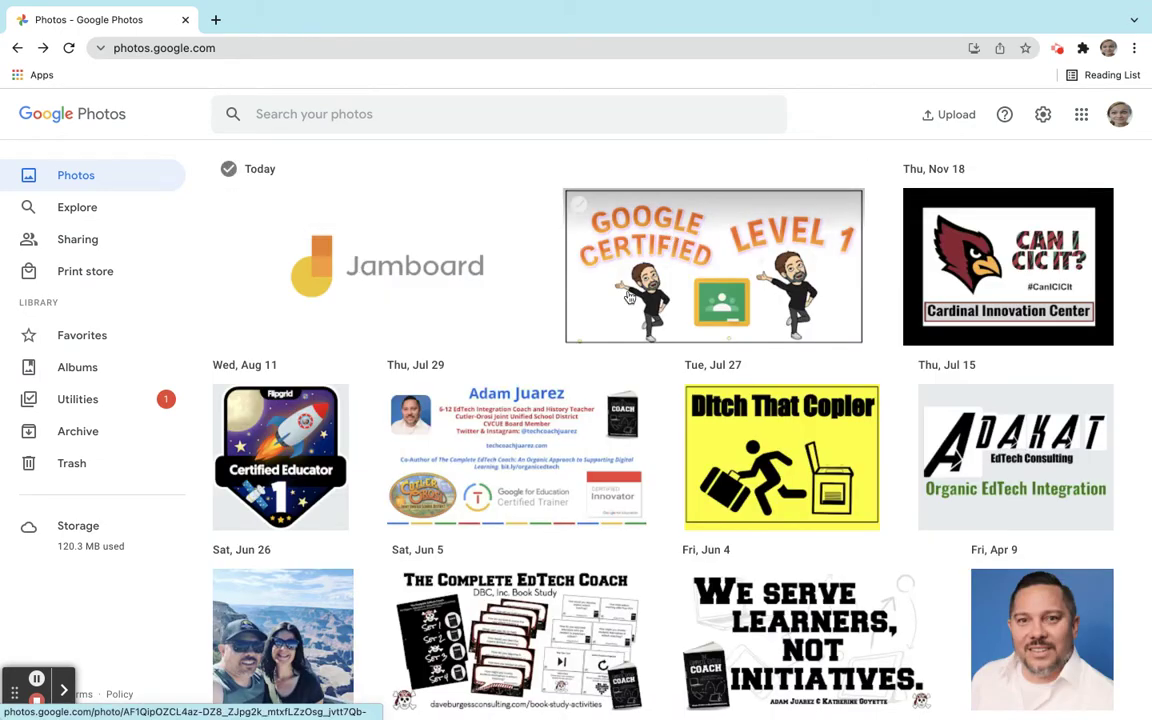
left_click(958, 114)
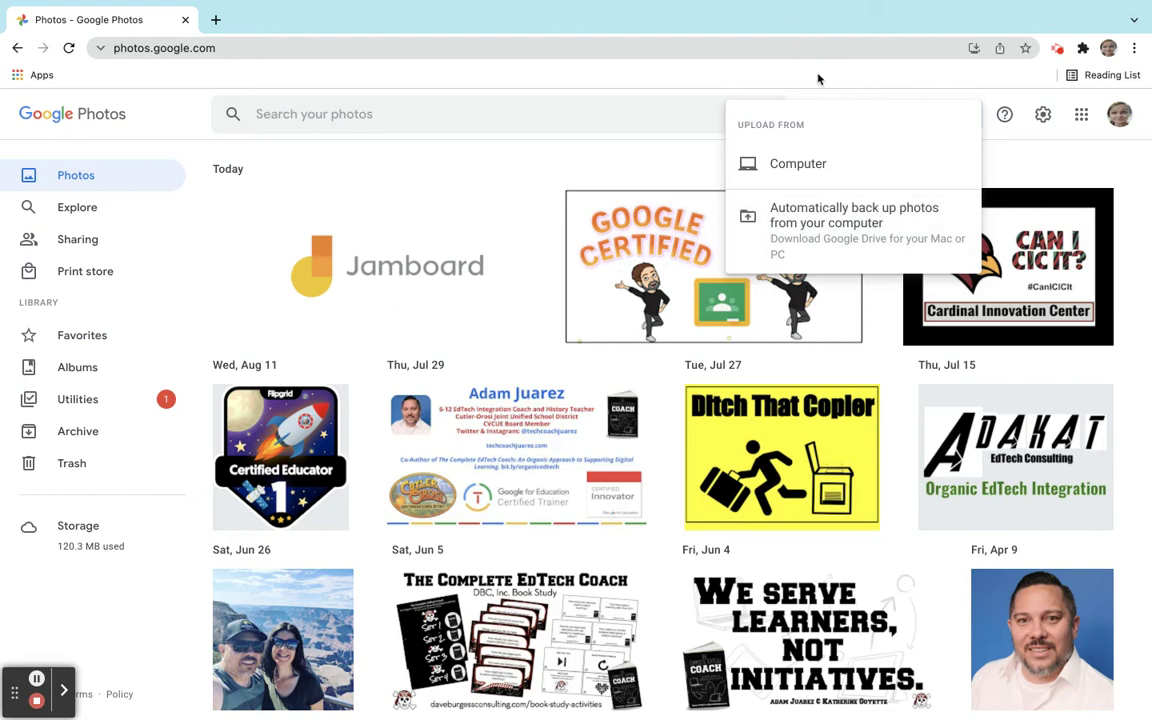
Close the upload options and scroll down the grid to the 3:23 Google app icons video
left_click(595, 176)
scroll(542, 270, "down", 5)
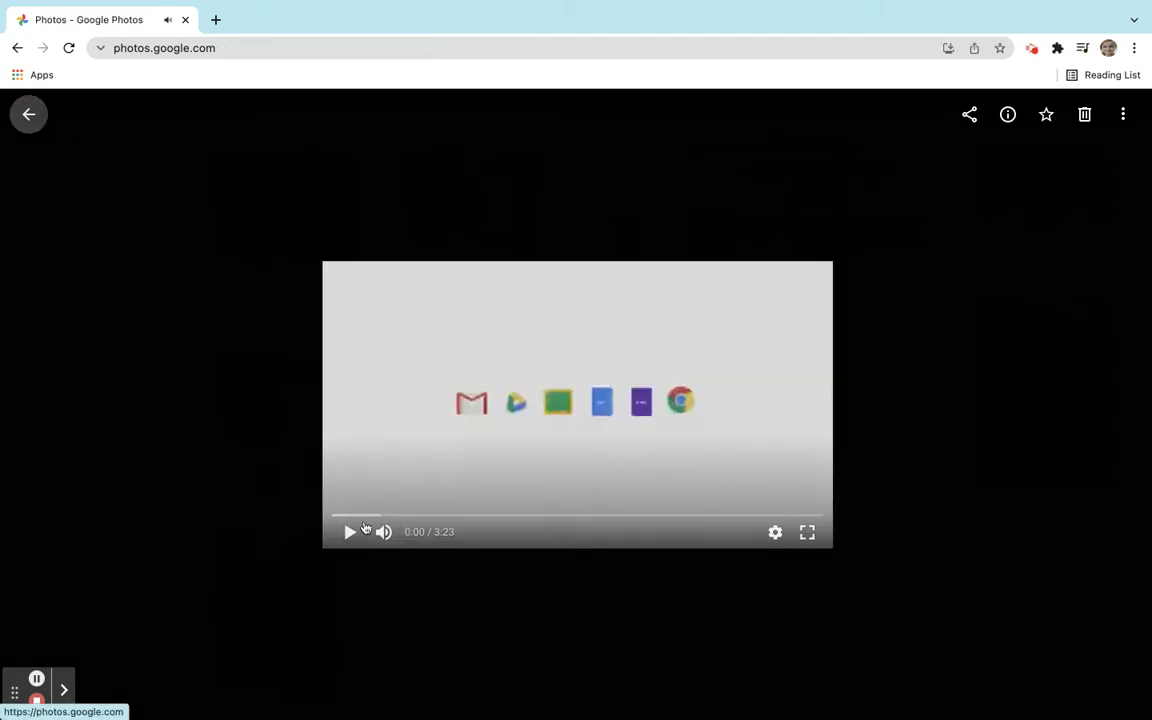
Scroll the library grid back up to the Today row
scroll(660, 545, "up", 5)
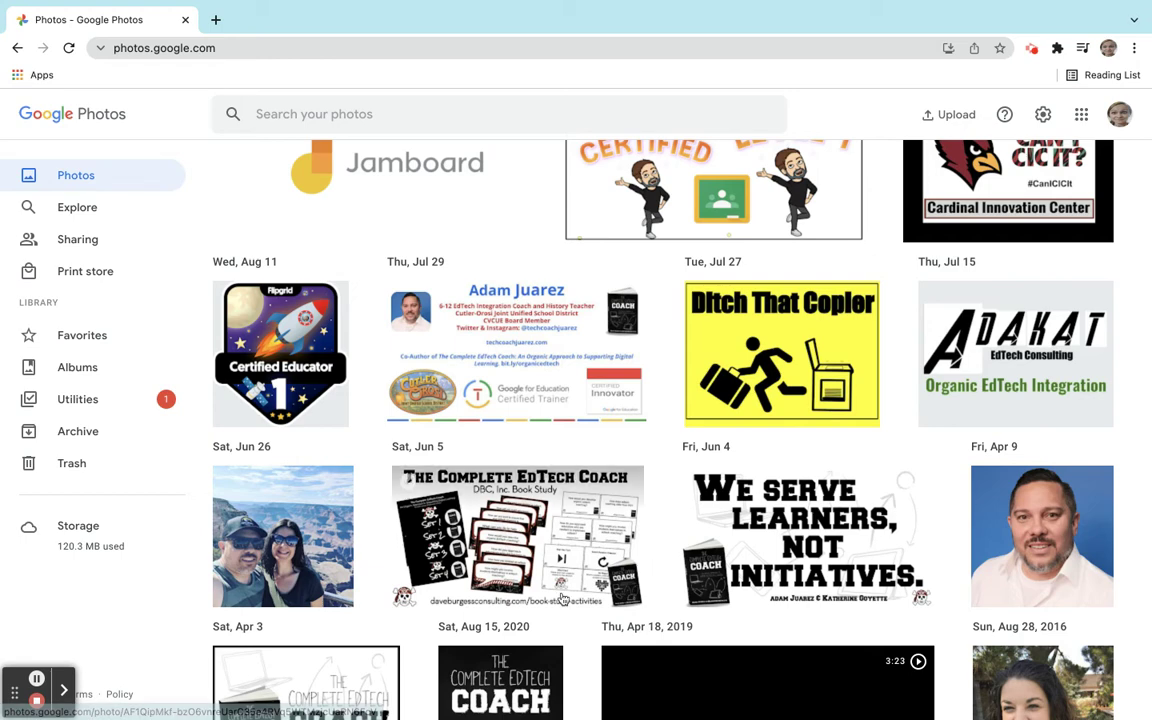
scroll(565, 490, "down", 1)
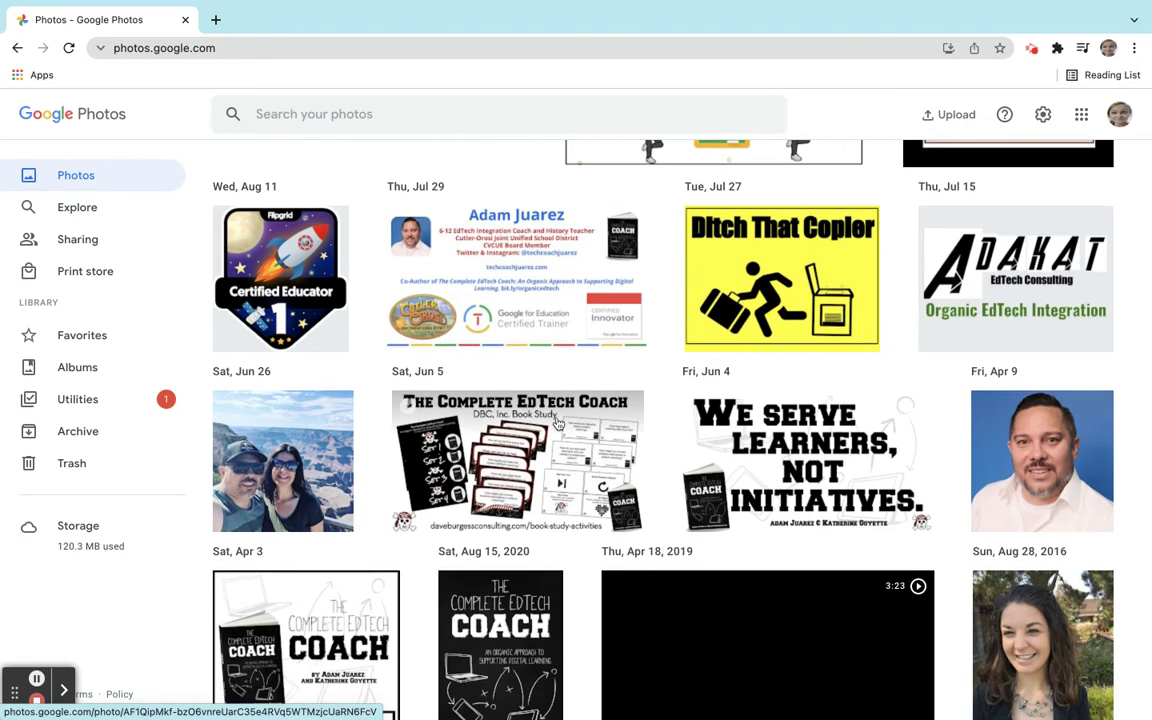
scroll(562, 470, "up", 3)
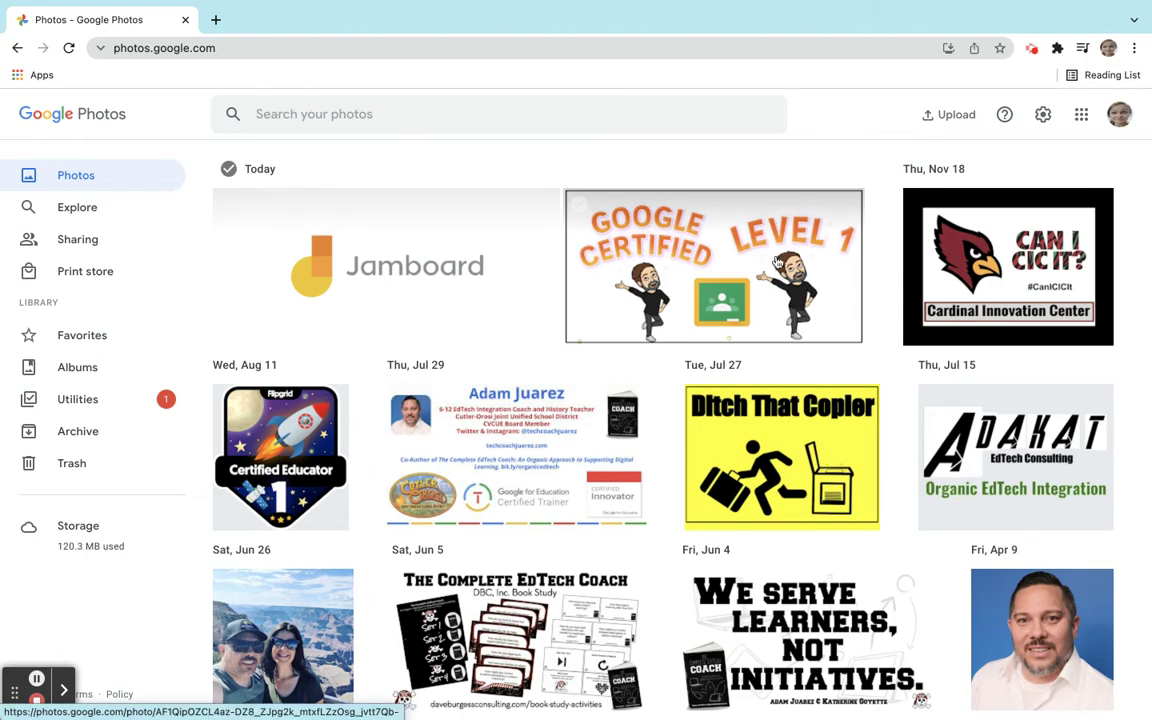
Select the Ditch That Copier, Adakat, Cardinal Innovation Center and Jamboard logo images
left_click(701, 401)
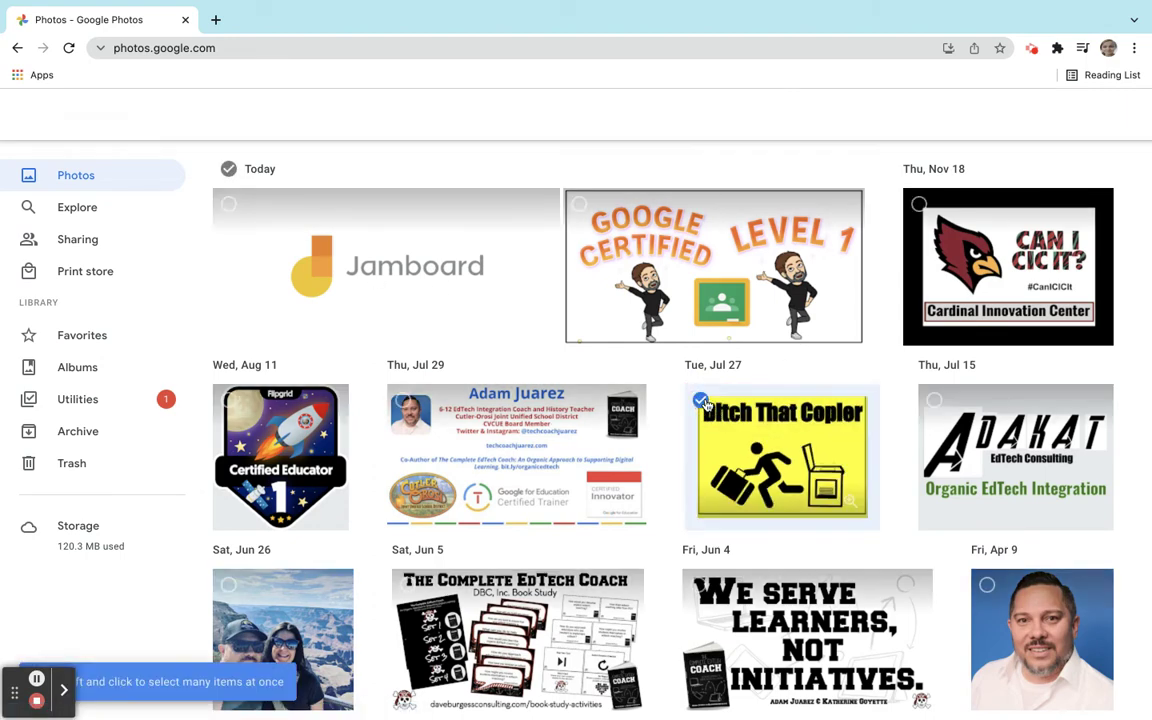
left_click(933, 400)
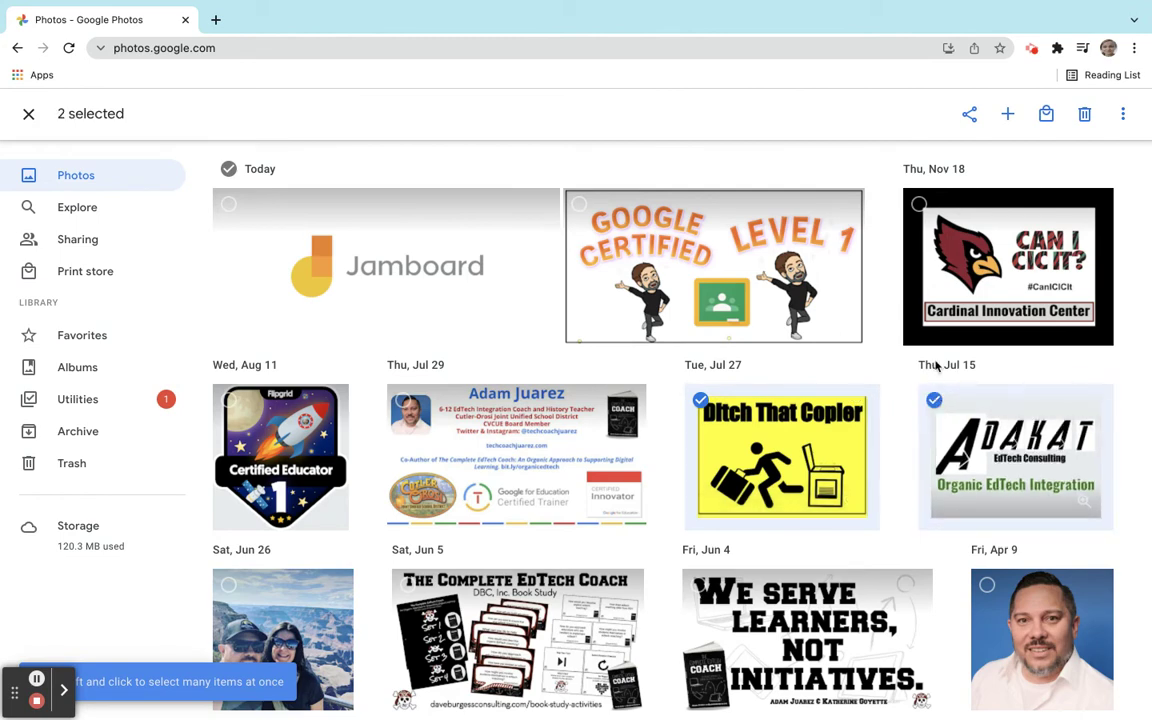
left_click(918, 204)
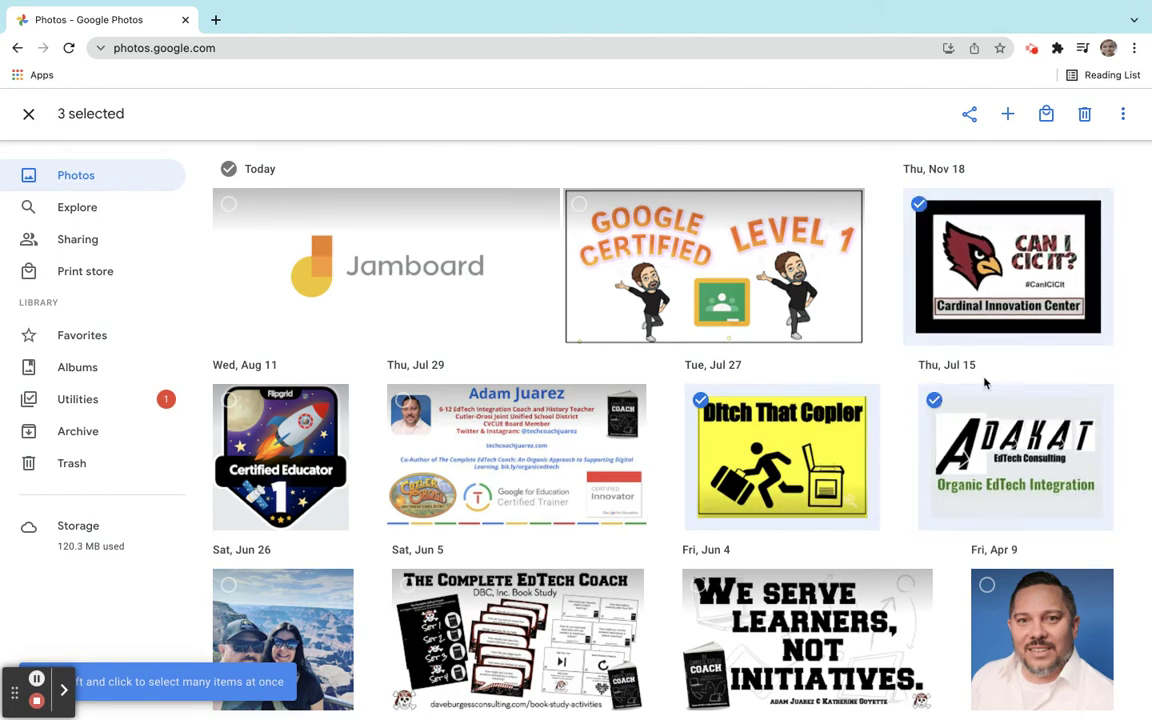
left_click(259, 215)
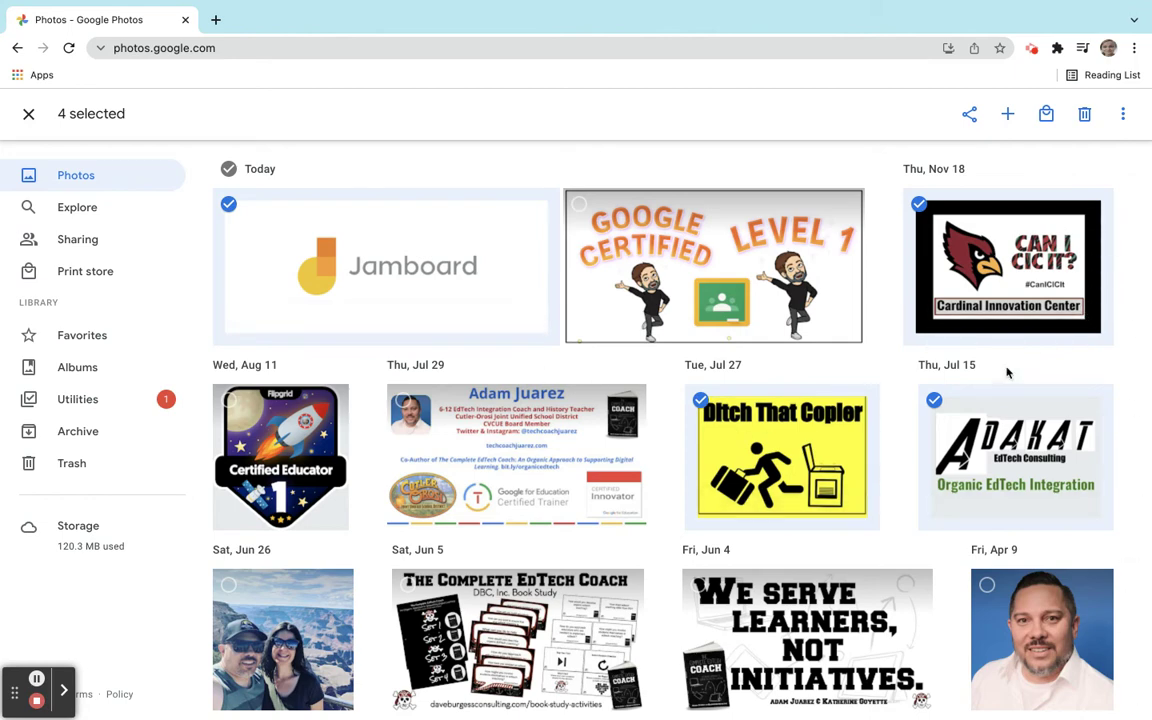
Put the four selected images into a new album titled 'Logos'
left_click(1010, 116)
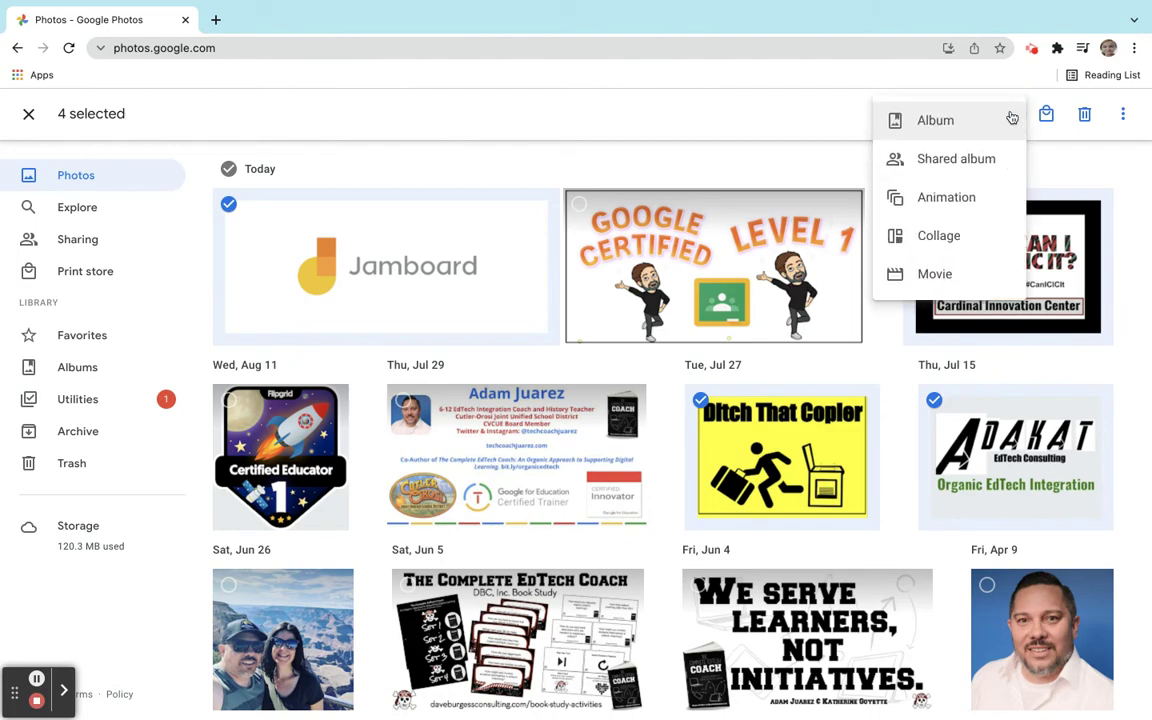
left_click(964, 128)
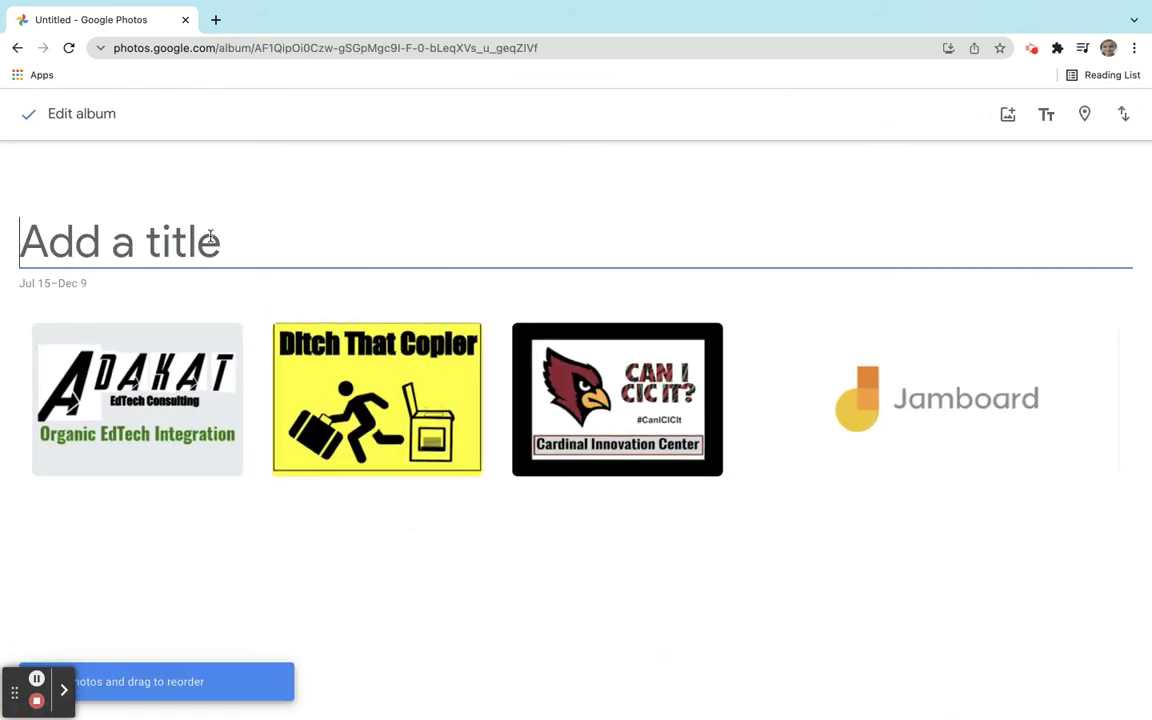
type("Logos")
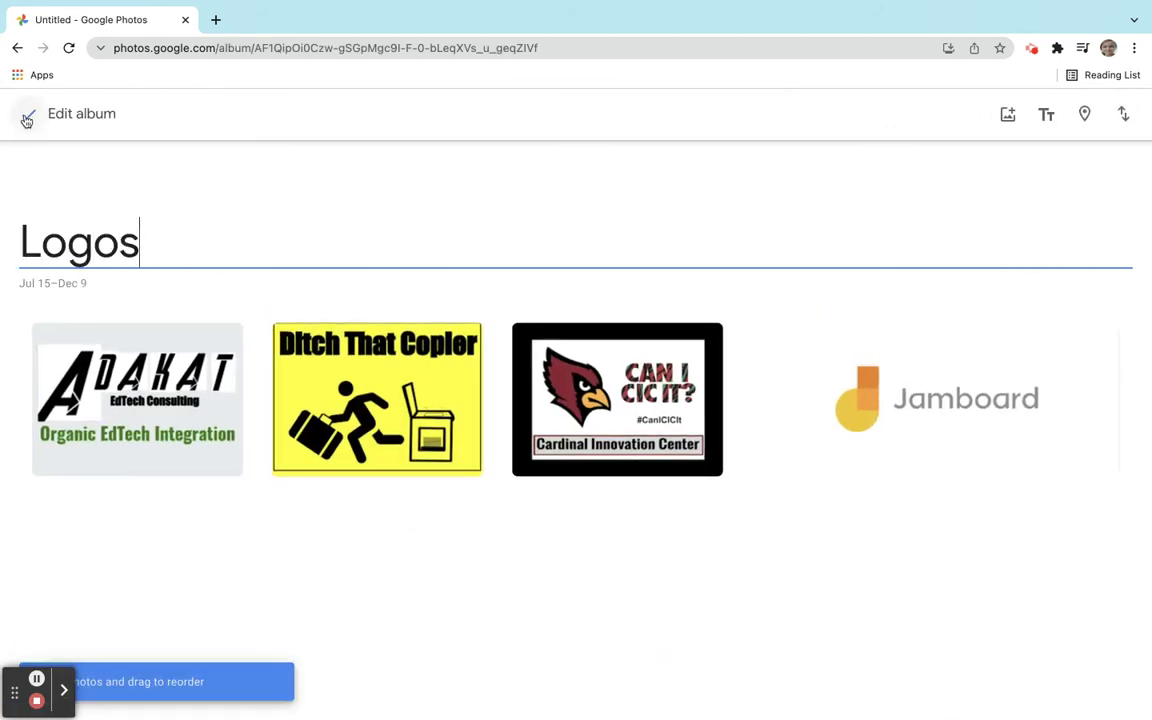
left_click(27, 118)
left_click(35, 123)
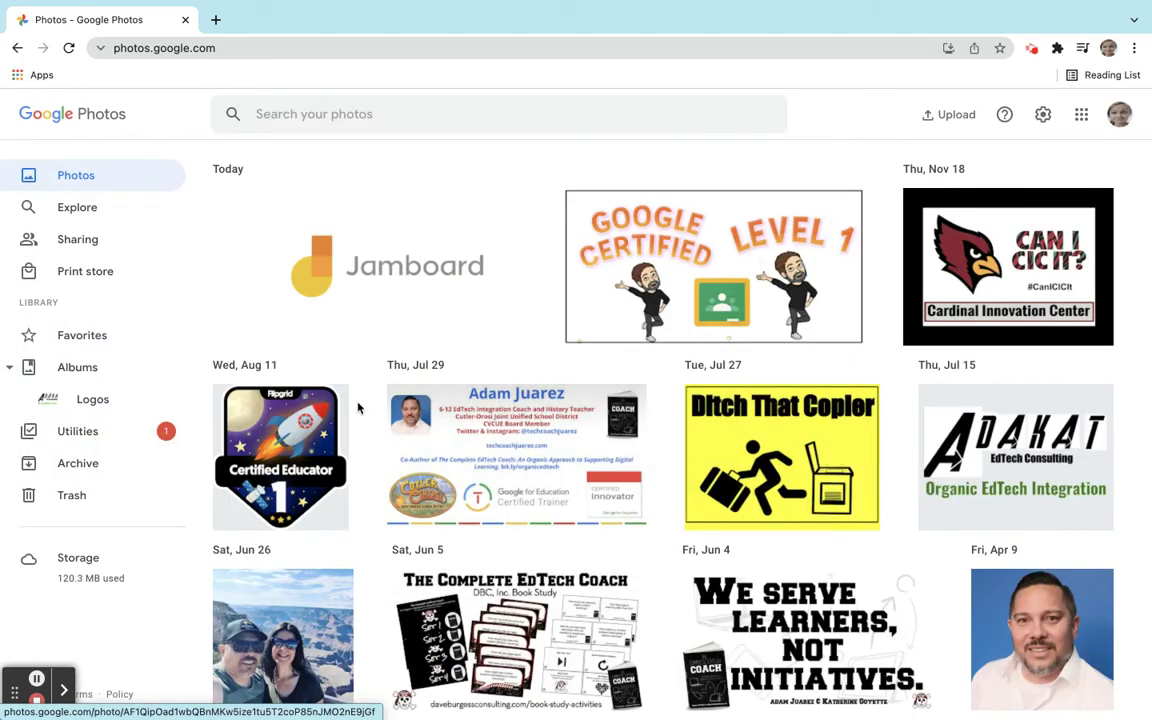
left_click(82, 372)
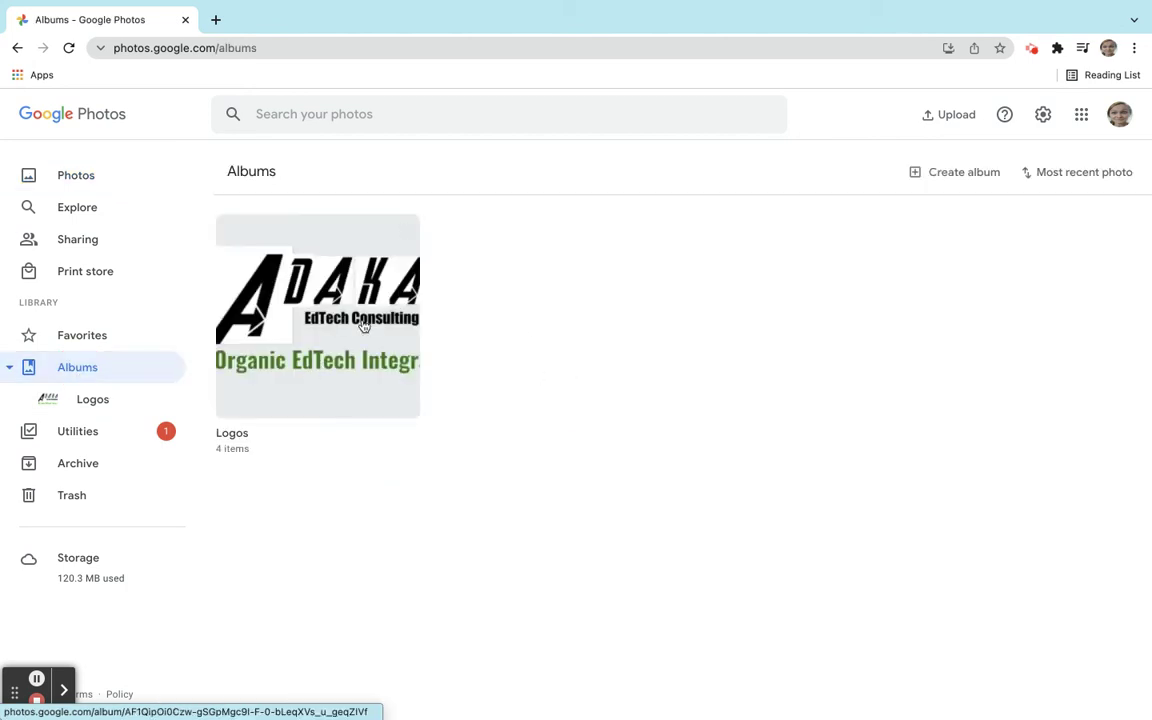
left_click(316, 336)
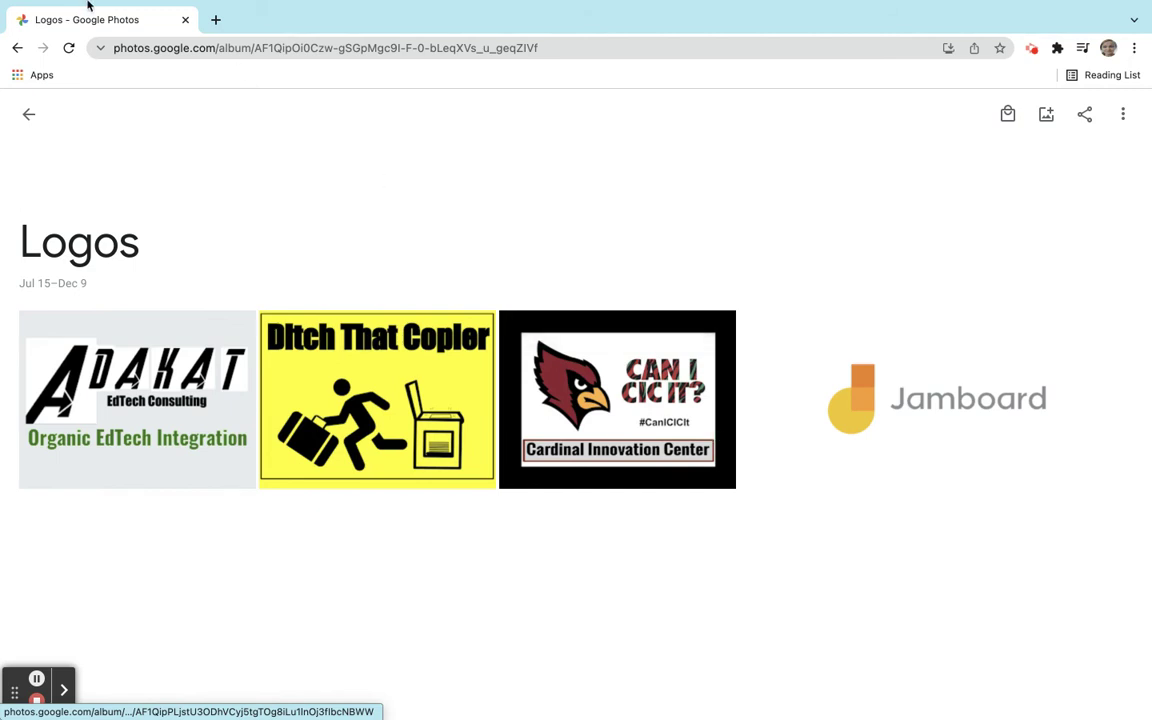
left_click(31, 115)
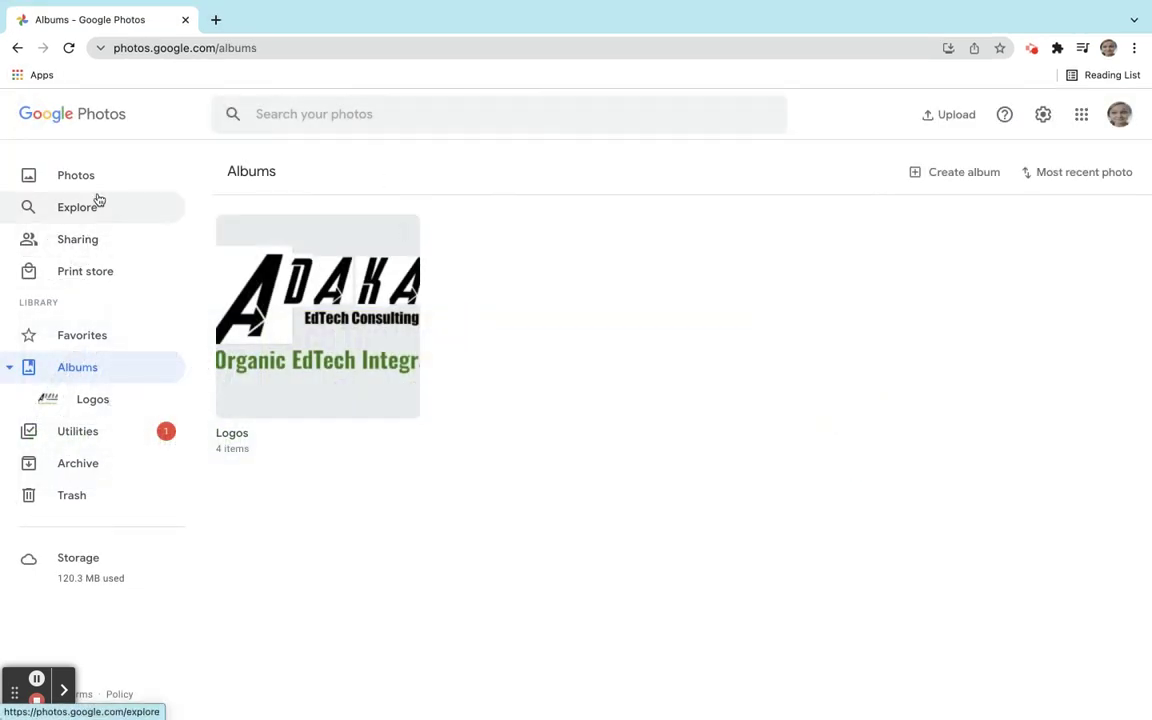
left_click(84, 176)
Add The Complete EdTech Coach cover from Aug 15, 2020 to the Logos album
scroll(650, 480, "down", 5)
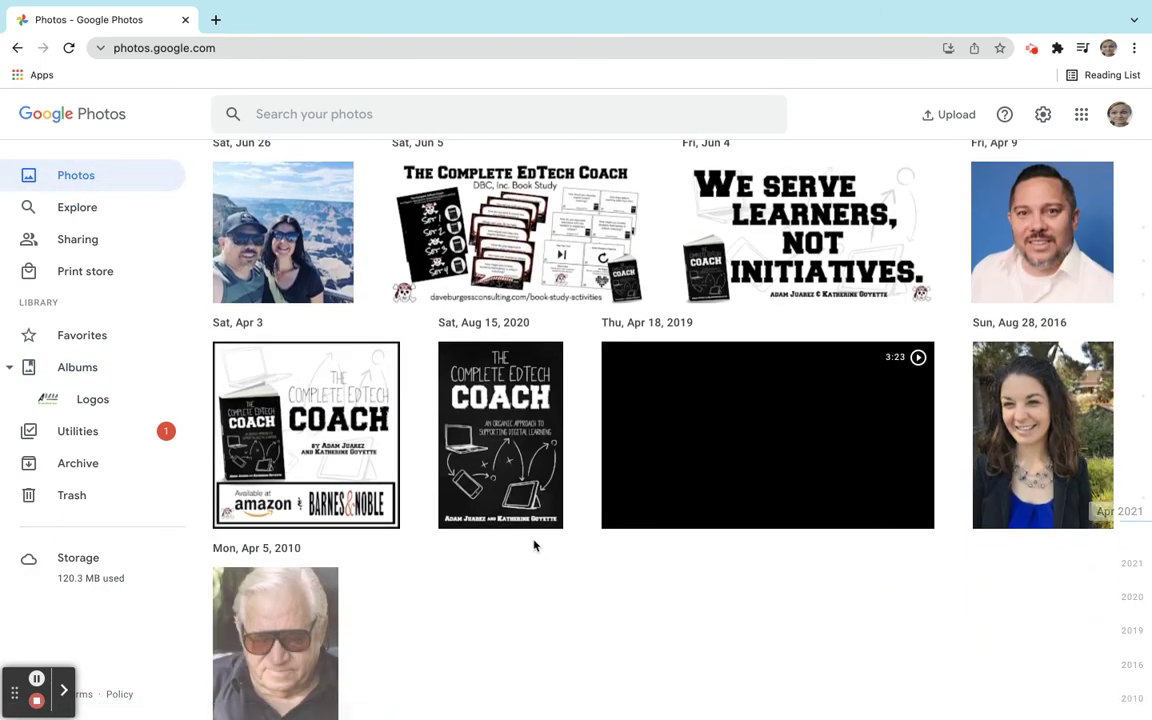
mouse_move(463, 360)
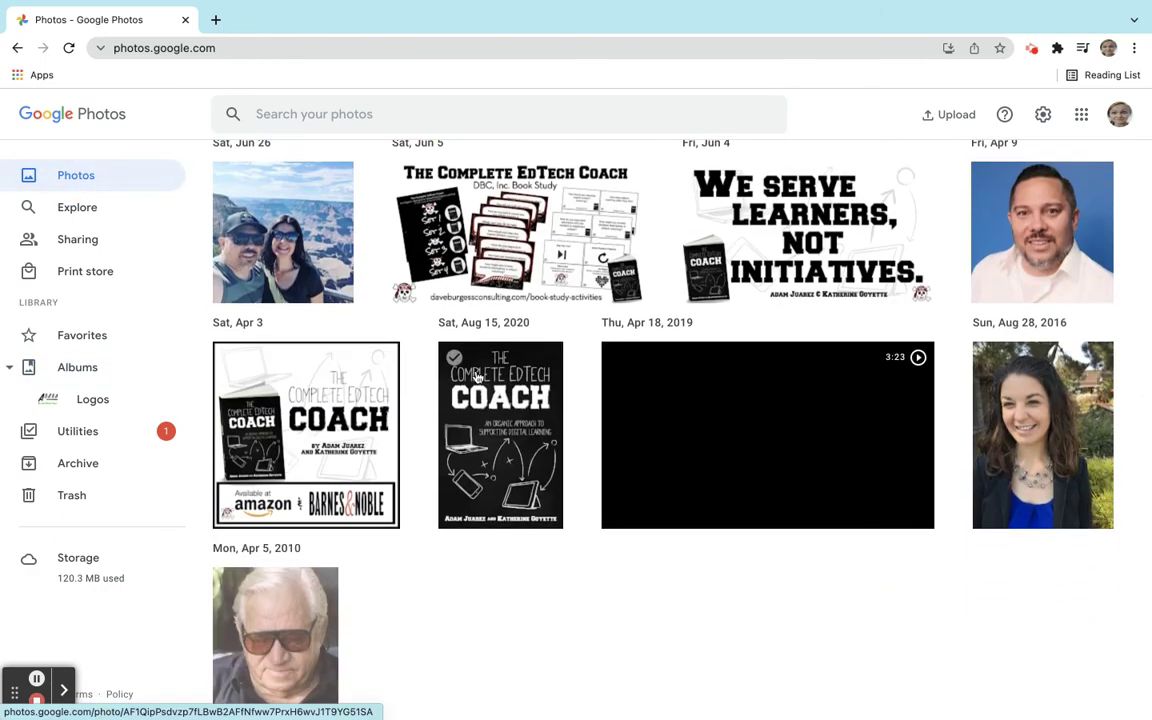
left_click(455, 358)
left_click(1006, 114)
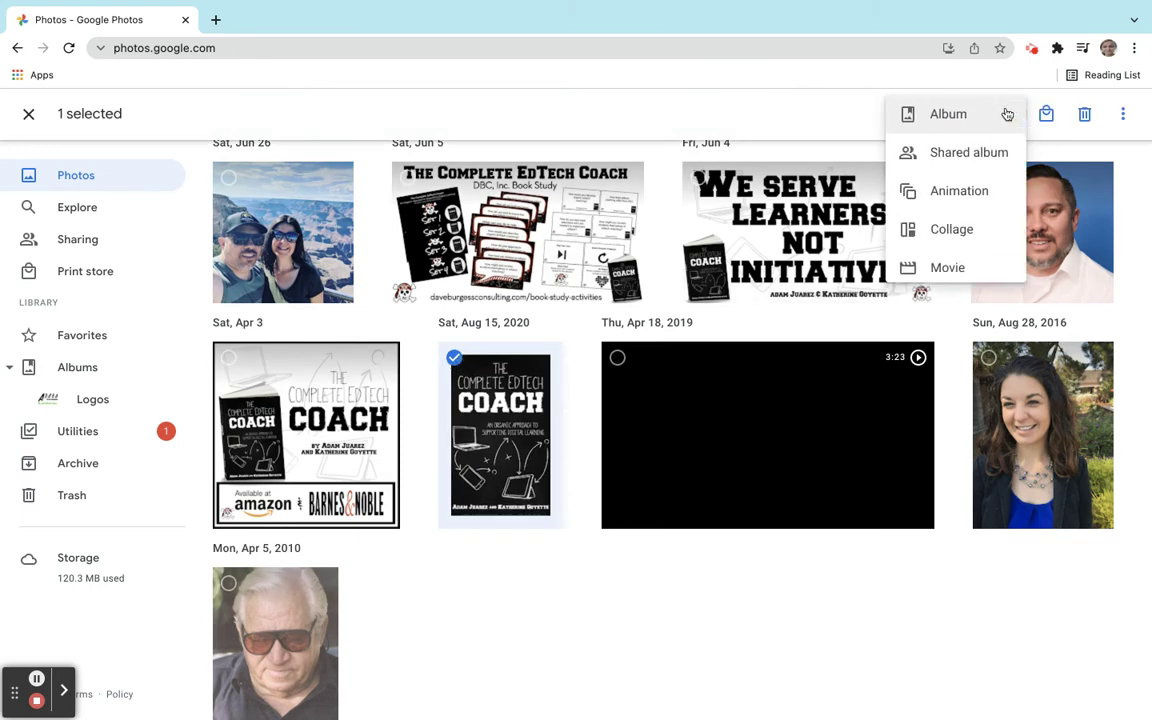
left_click(936, 120)
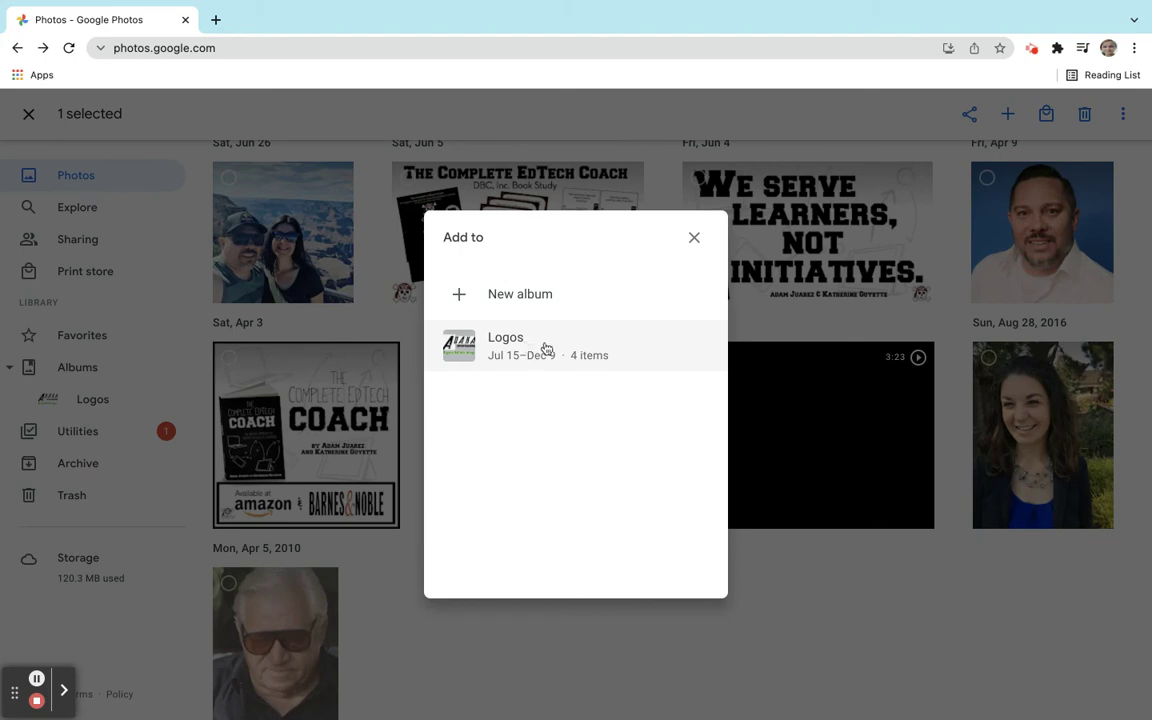
left_click(530, 350)
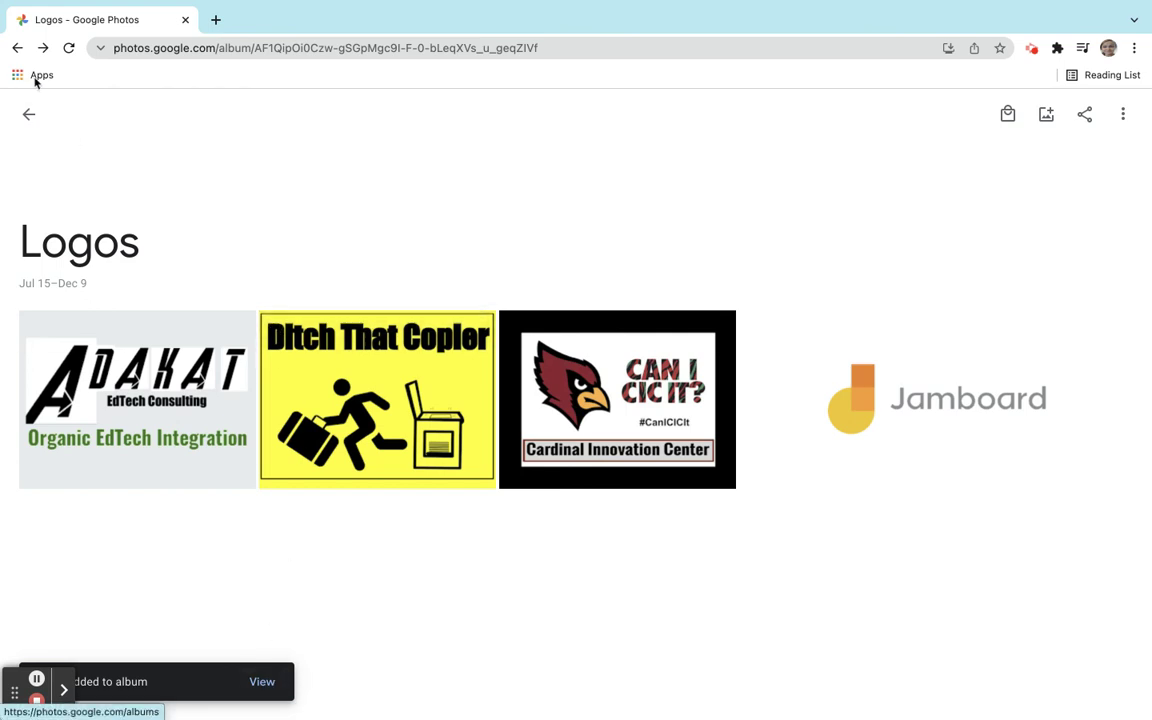
left_click(68, 47)
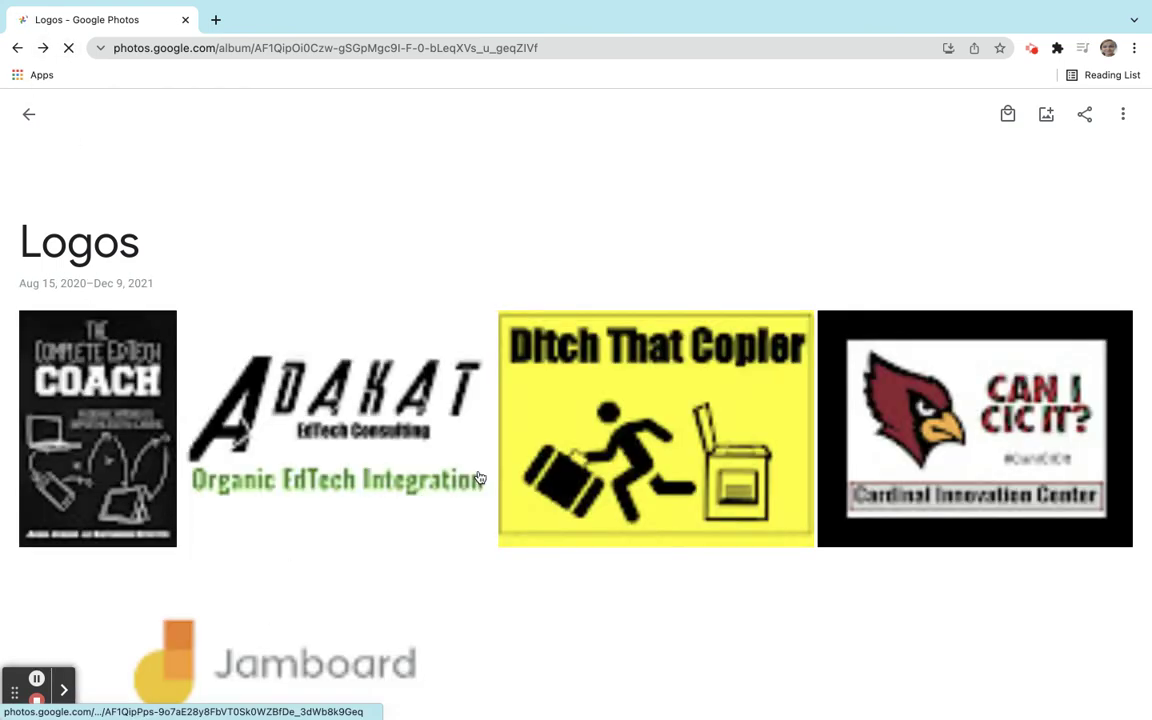
Send a Logos album invitation to the suggested contact, then return to Albums
left_click(26, 113)
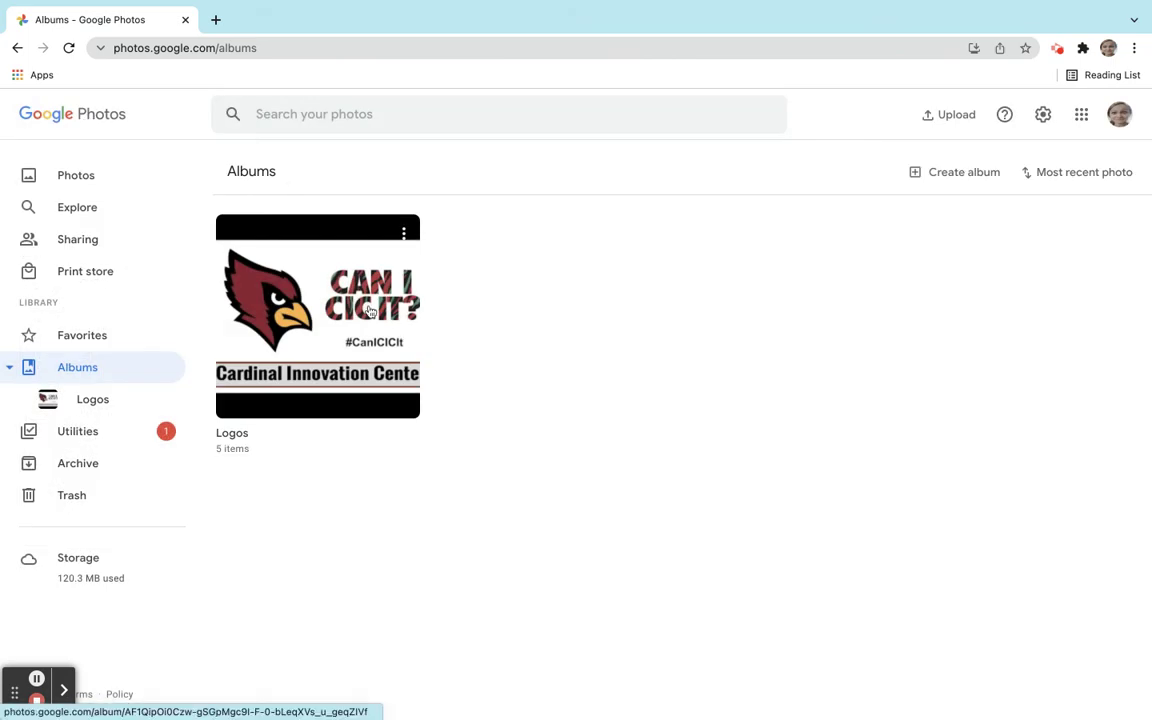
left_click(369, 312)
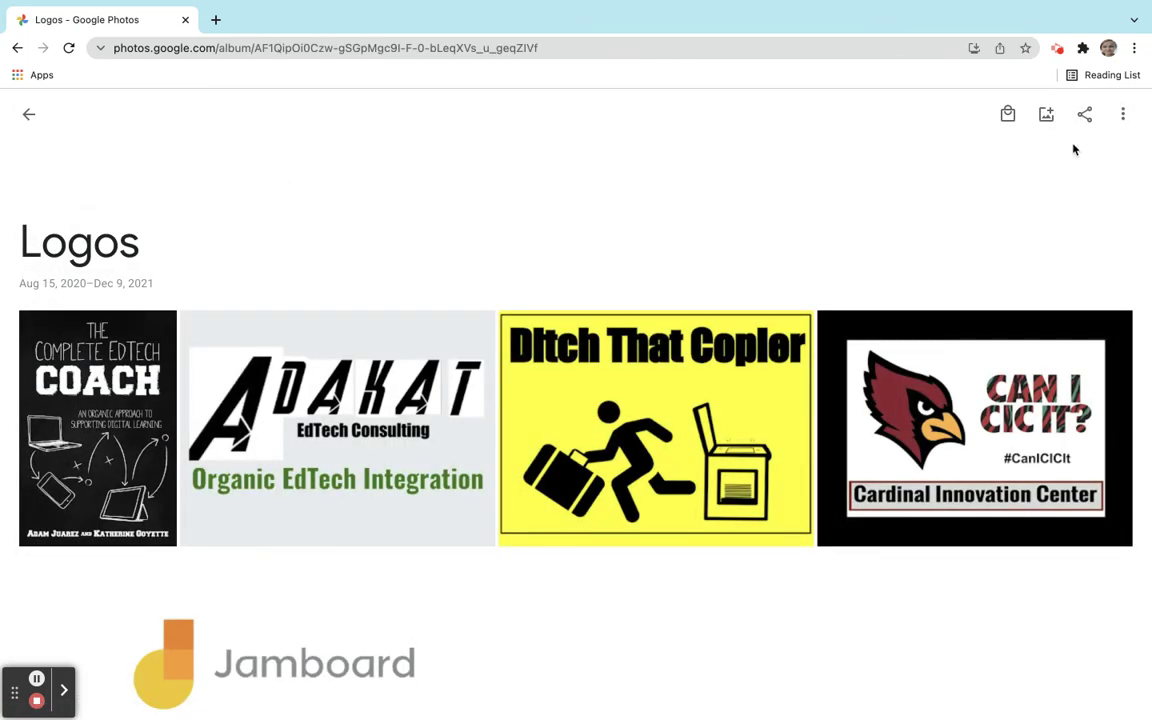
left_click(1084, 114)
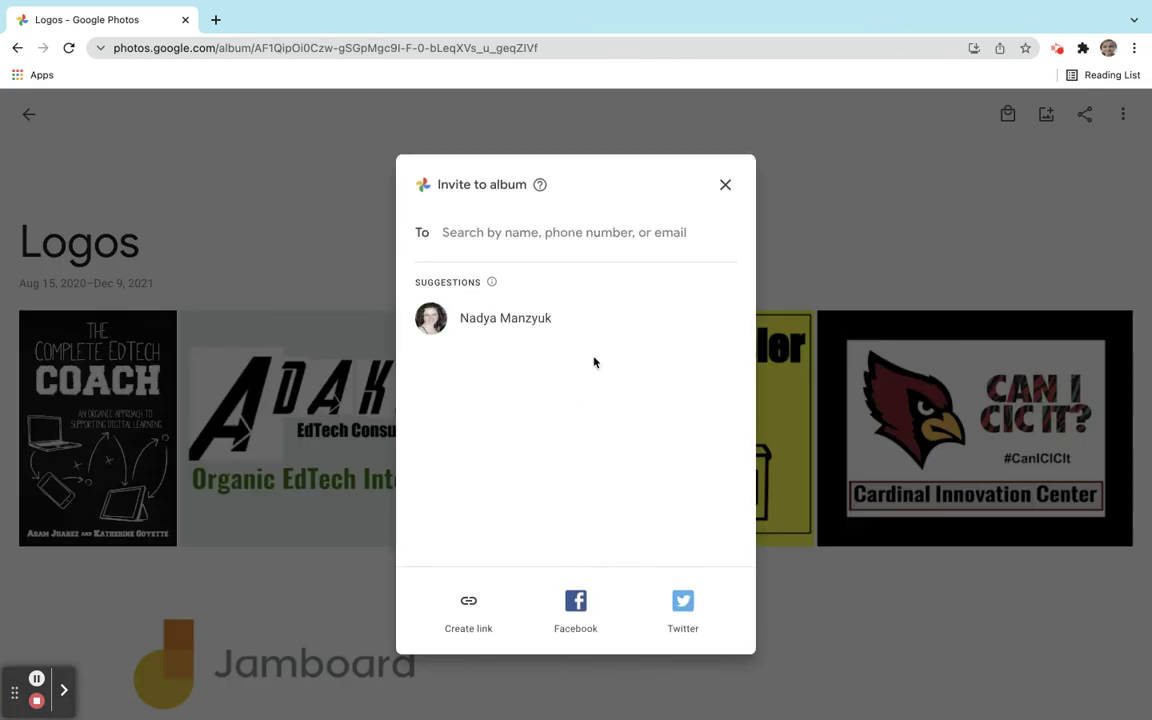
left_click(510, 327)
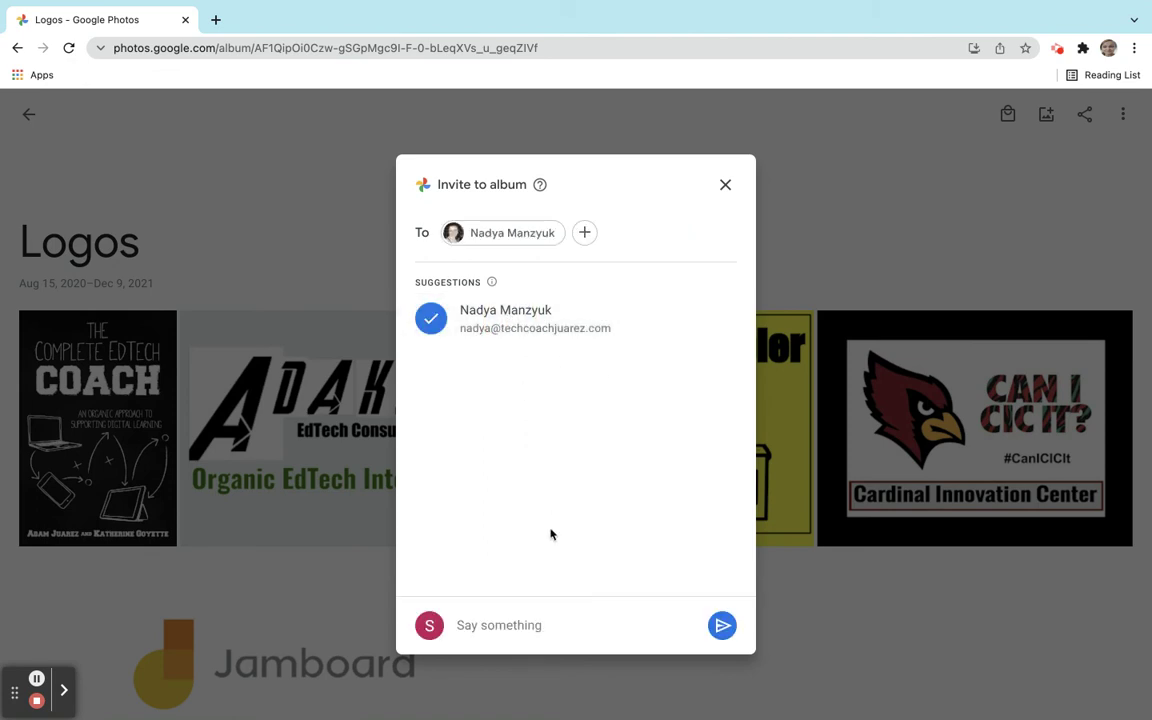
left_click(722, 626)
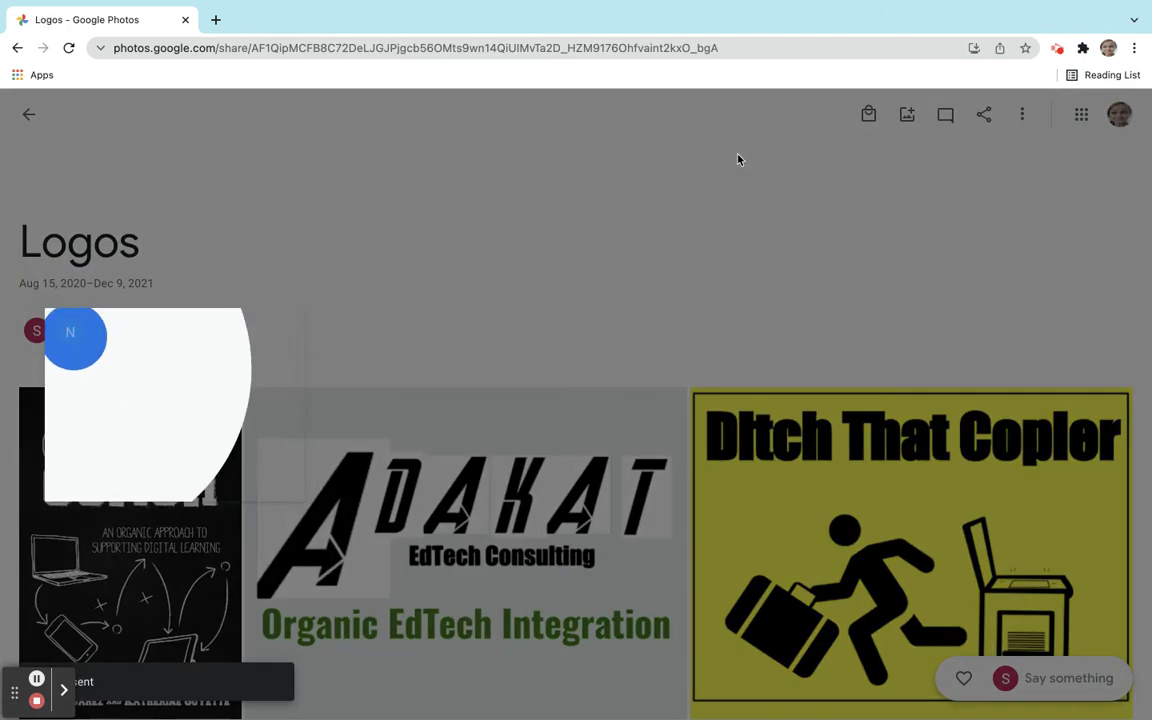
left_click(84, 466)
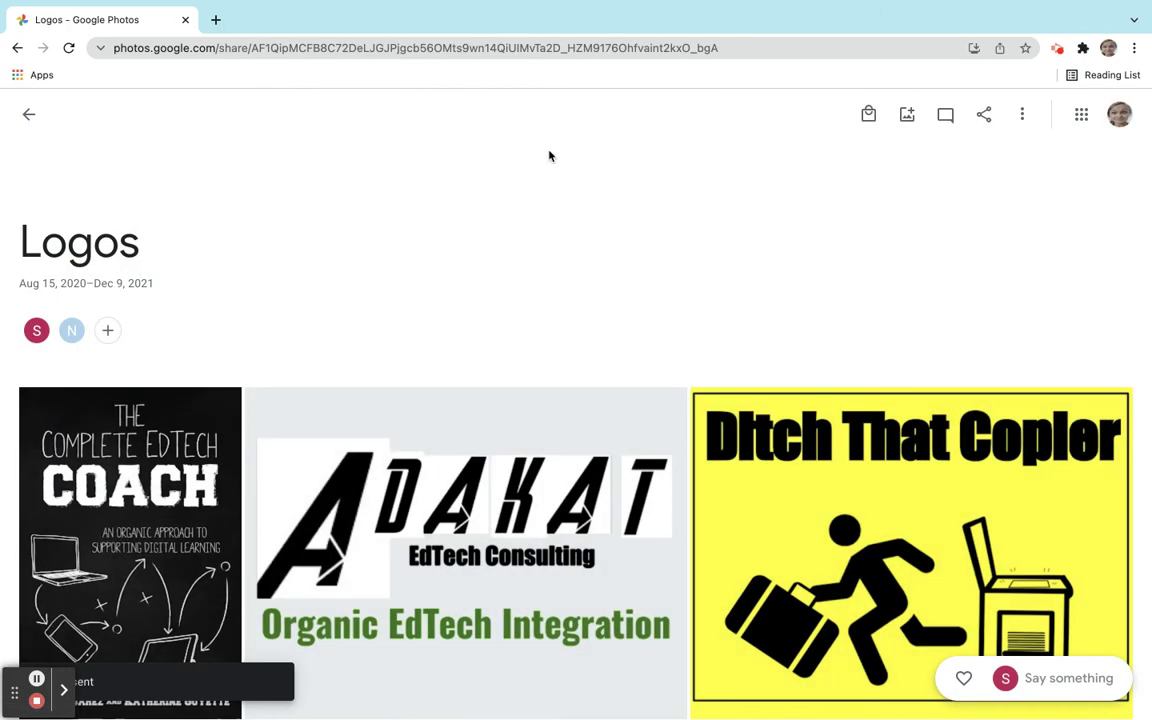
left_click(28, 114)
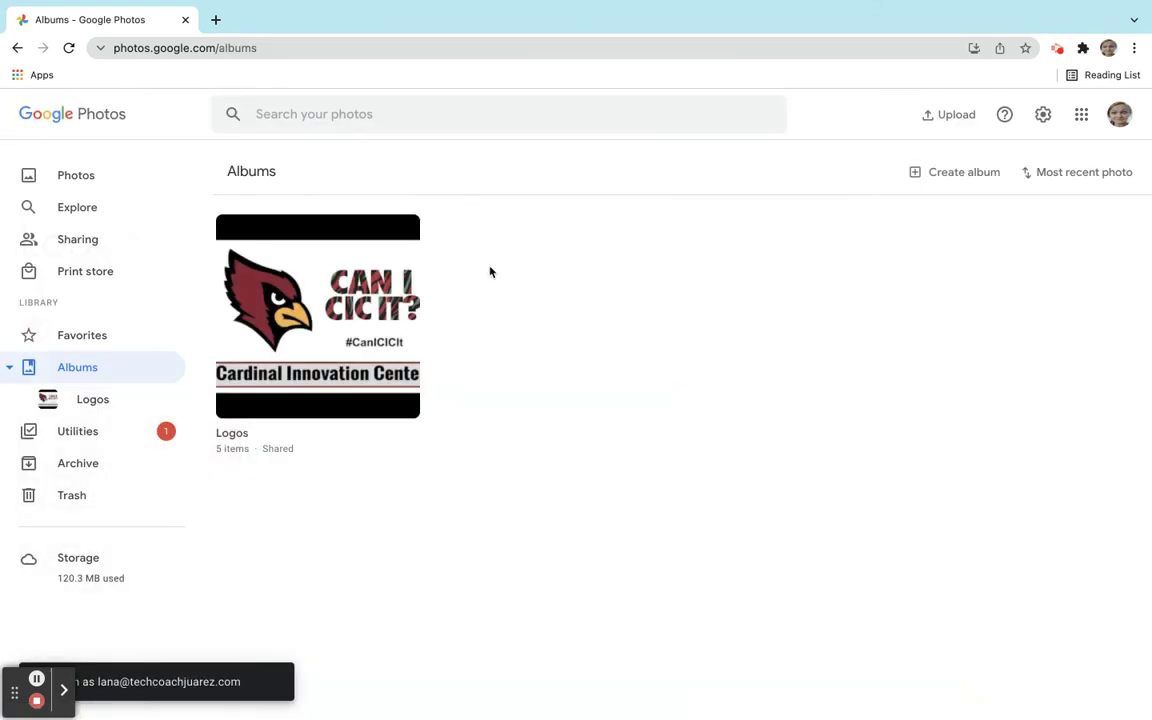
Switch from Albums to Photos in the sidebar to view the main library
left_click(98, 176)
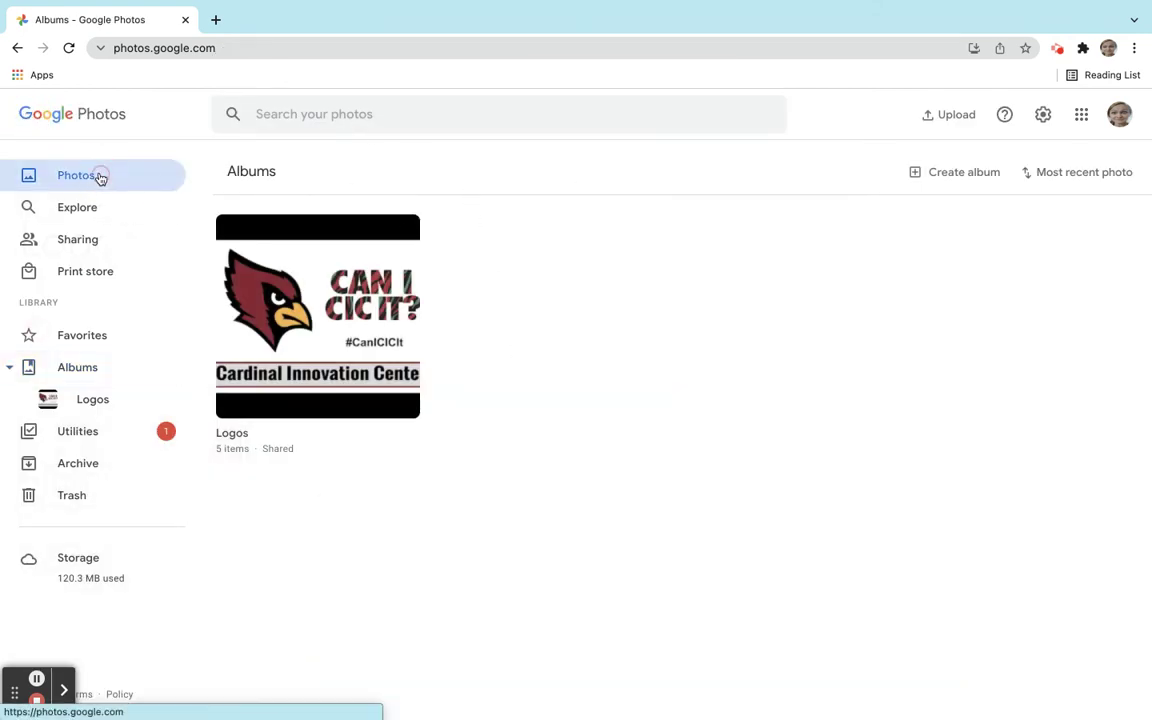